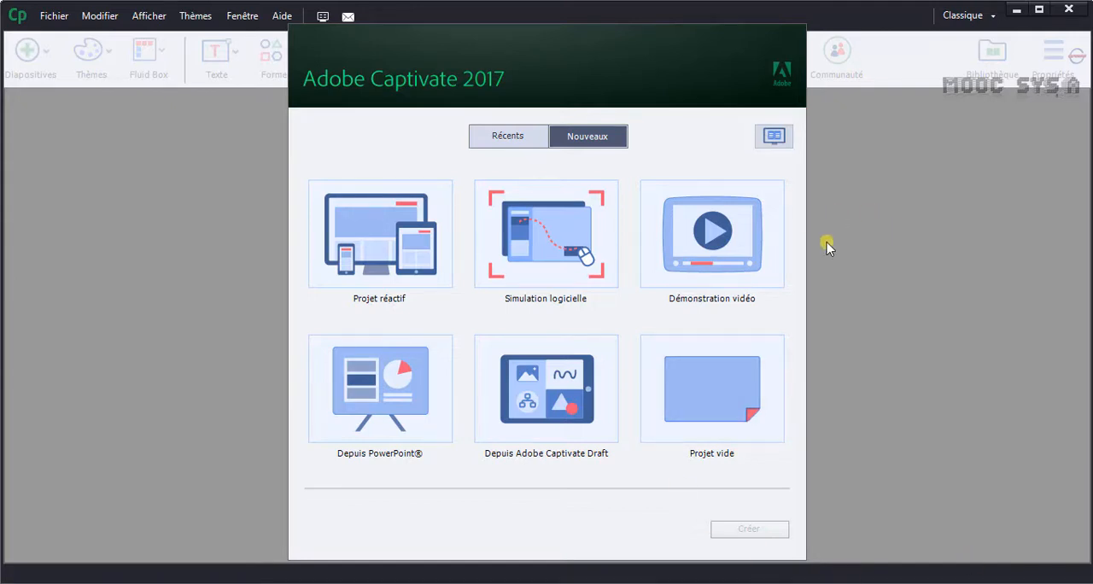
Create a Simulation logicielle project and set its capture target to the Audacity application window.
{"action": "left_click", "coordinate": [548, 265]}
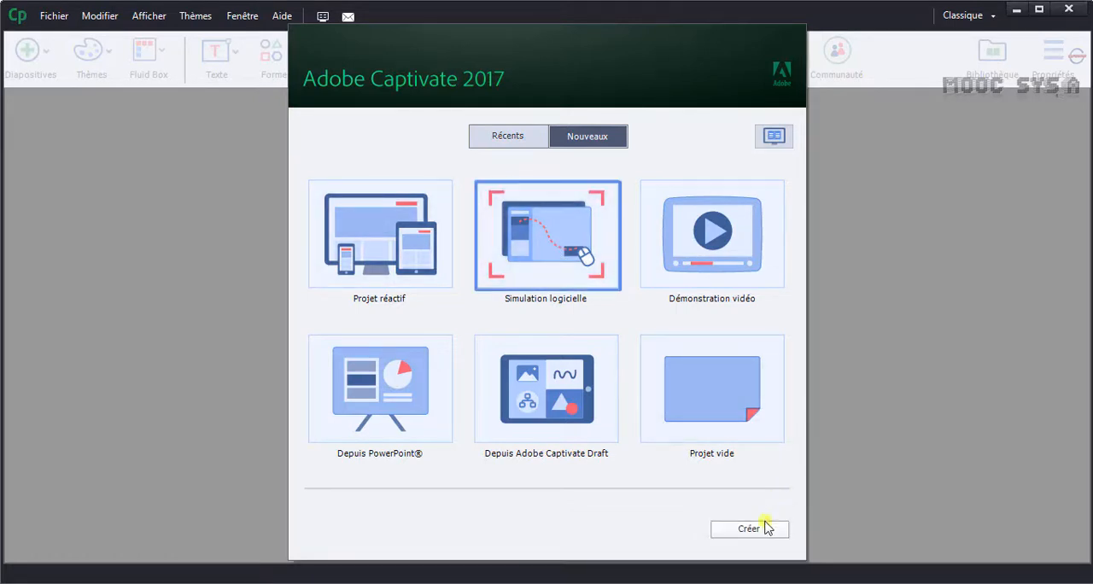
{"action": "left_click", "coordinate": [766, 528]}
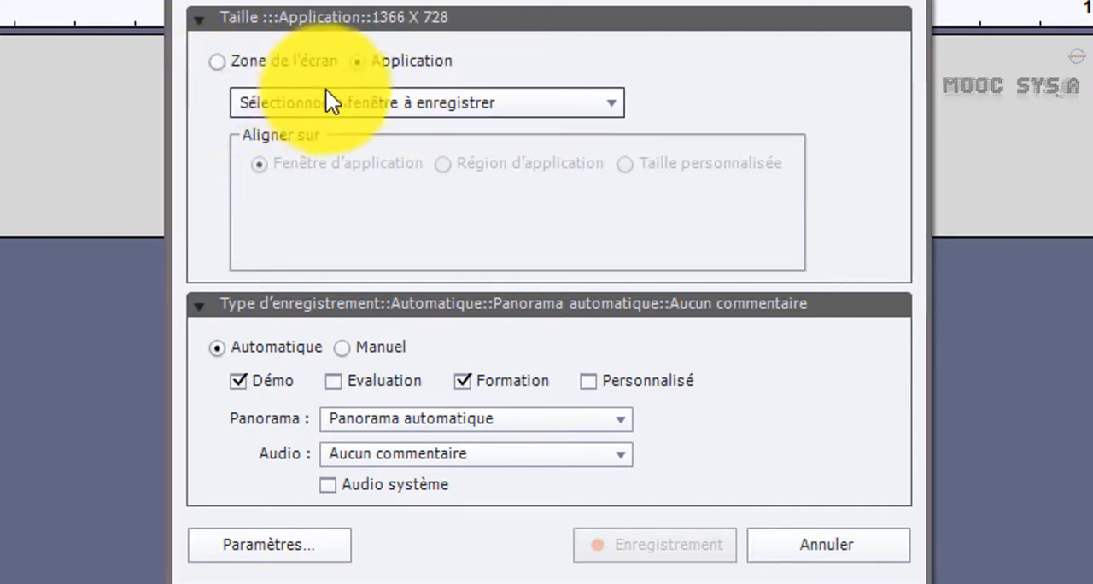
{"action": "left_click", "coordinate": [217, 63]}
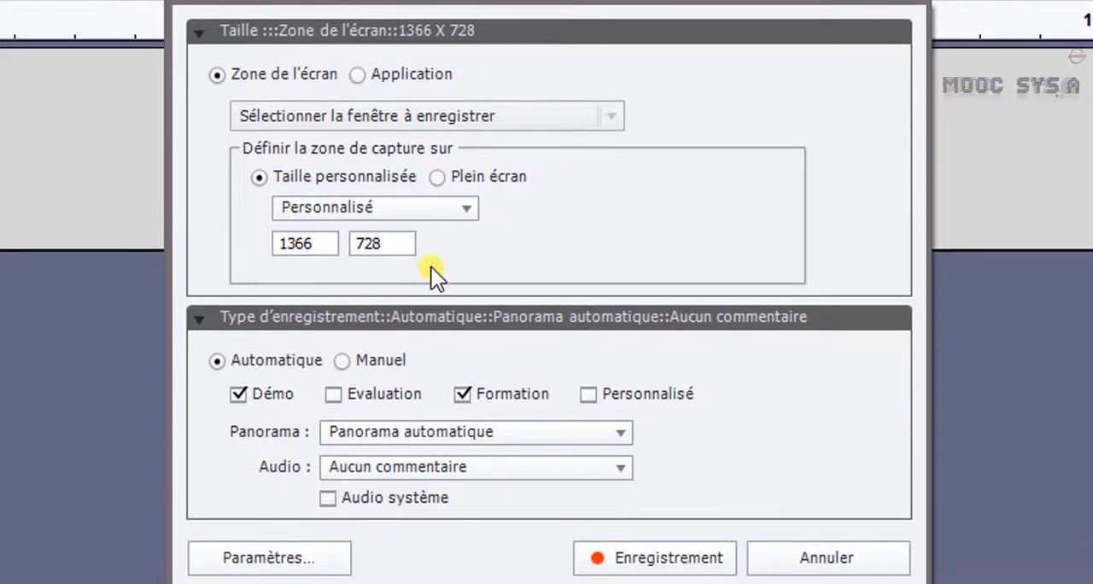
{"action": "left_click", "coordinate": [357, 75]}
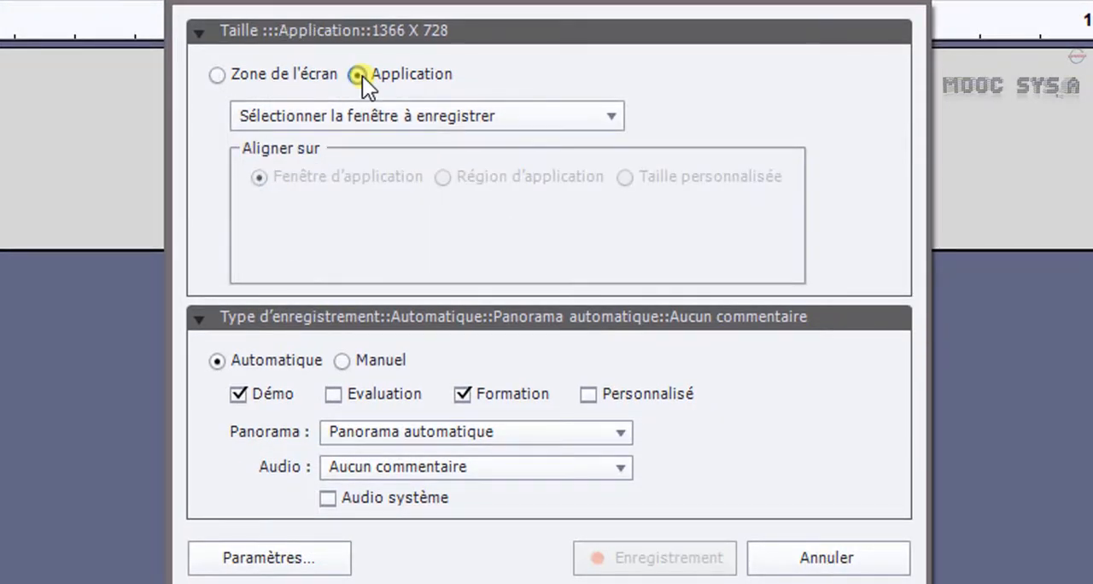
{"action": "left_click", "coordinate": [441, 118]}
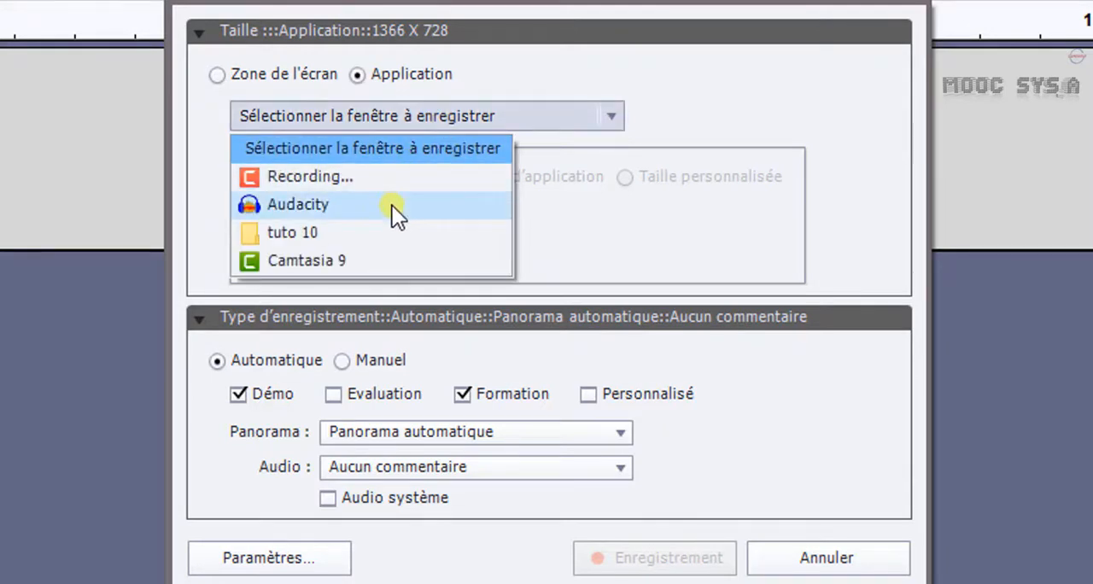
{"action": "left_click", "coordinate": [344, 209]}
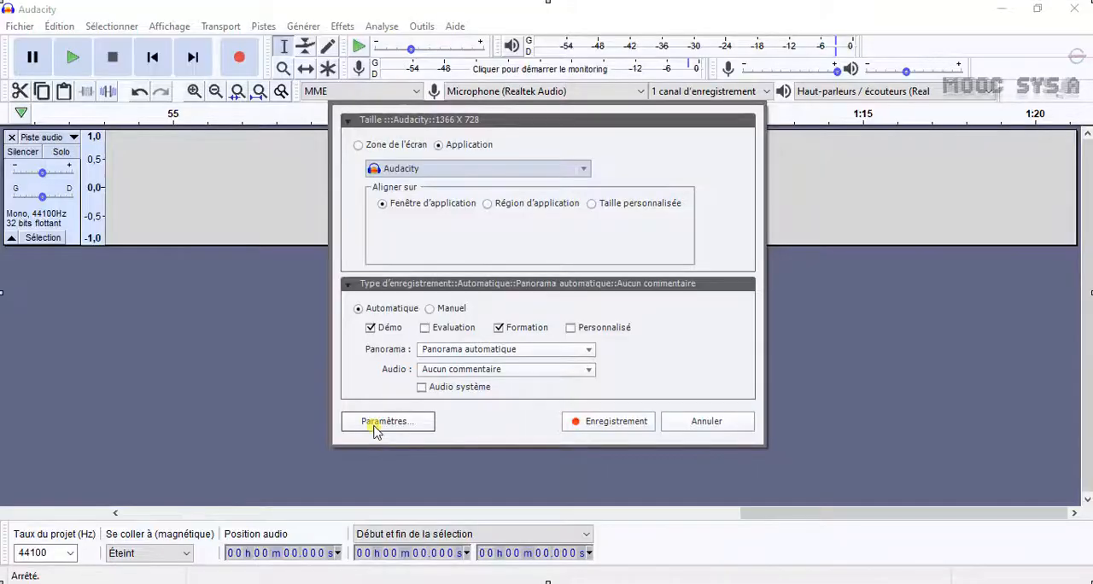
Examine the available recording modes and smart shape types for captions in the recording preferences, keeping Démonstration and Rectangle arrondi.
{"action": "left_click", "coordinate": [373, 422]}
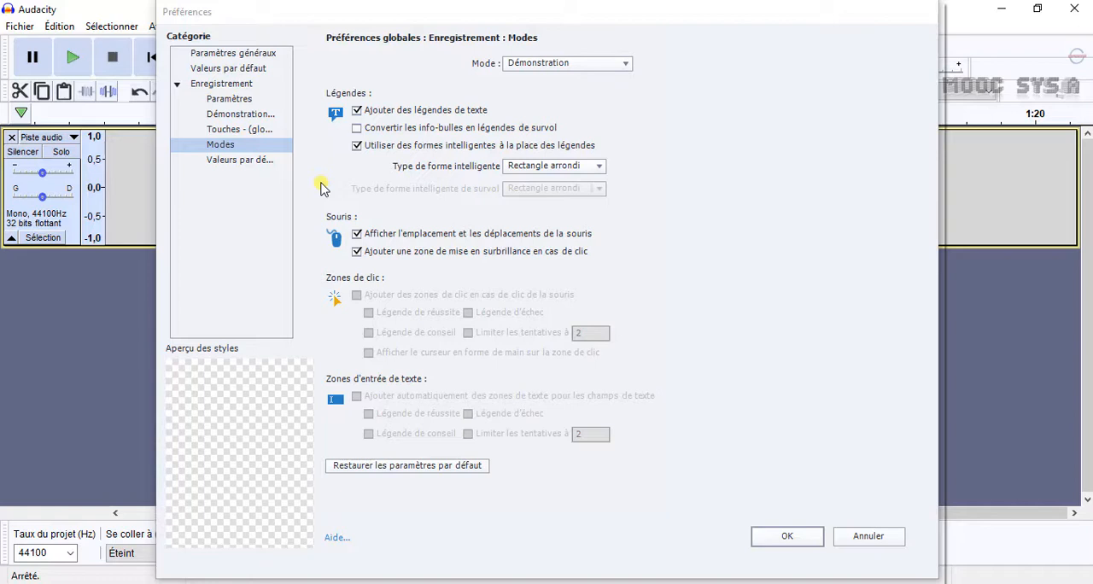
{"action": "left_click", "coordinate": [624, 65]}
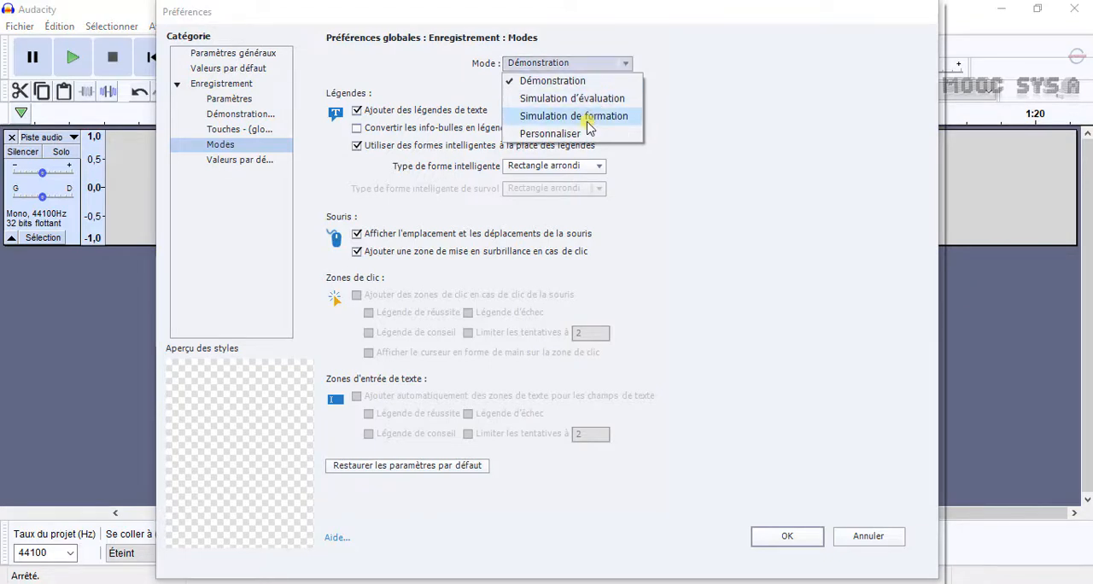
{"action": "left_click", "coordinate": [572, 84]}
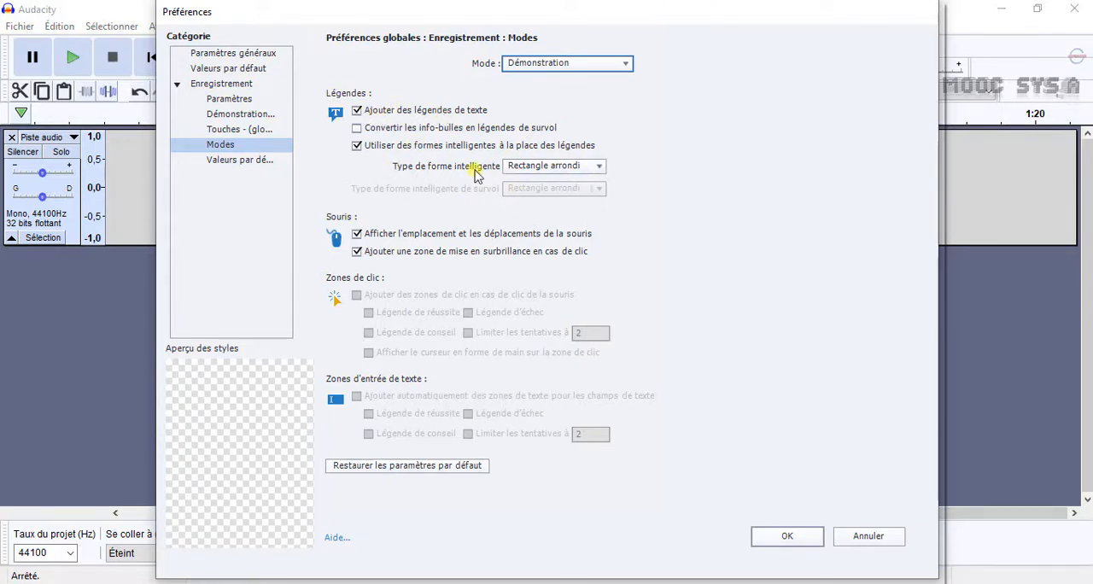
{"action": "left_click", "coordinate": [601, 167]}
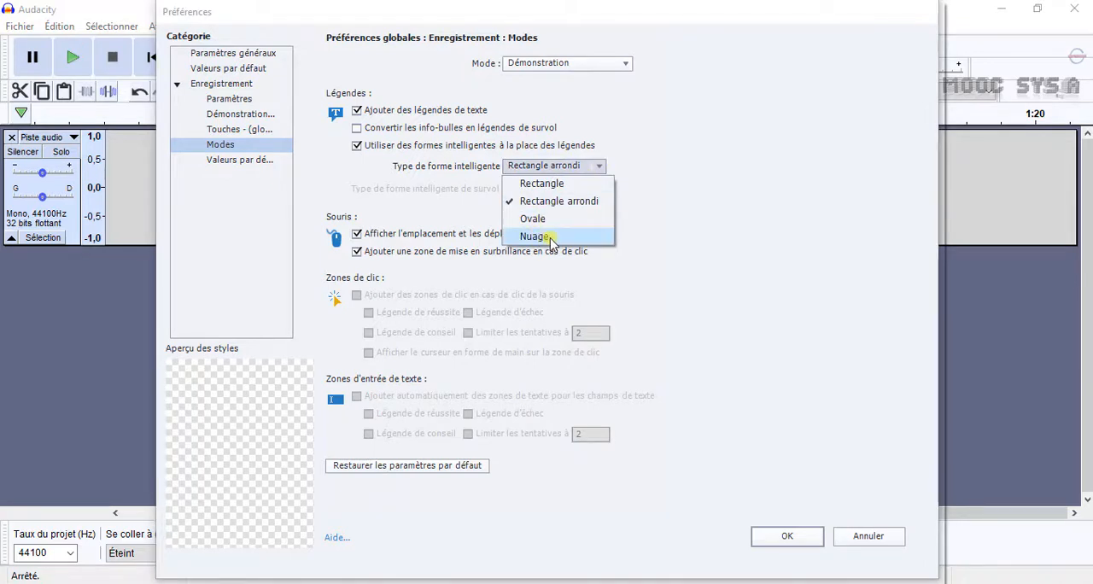
{"action": "left_click", "coordinate": [705, 170]}
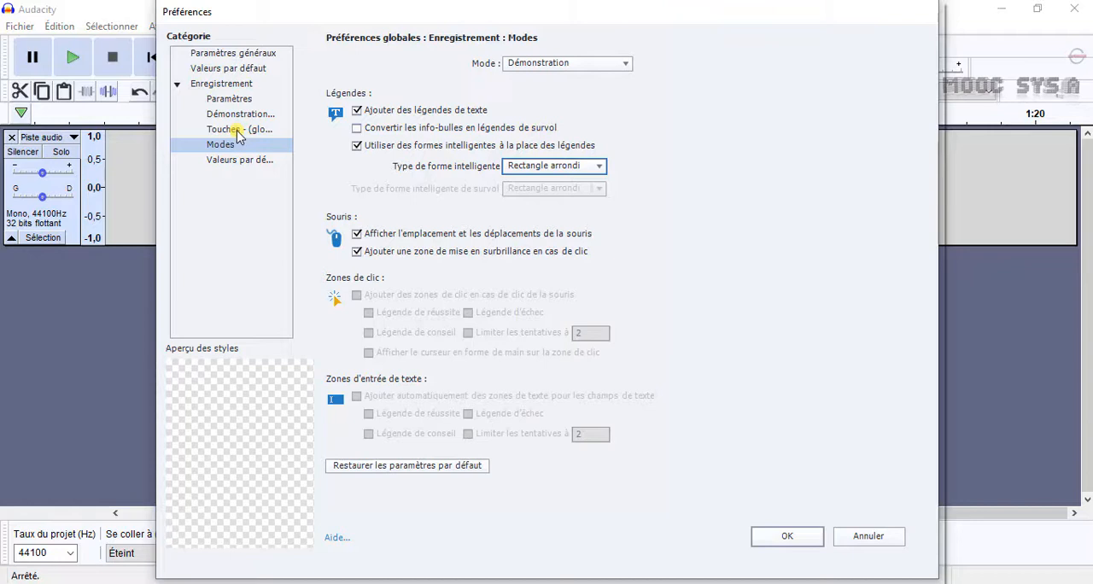
Try Pg préc as the pause/resume recording key in the preferences, and restore it to Pg suiv.
{"action": "left_click", "coordinate": [238, 129]}
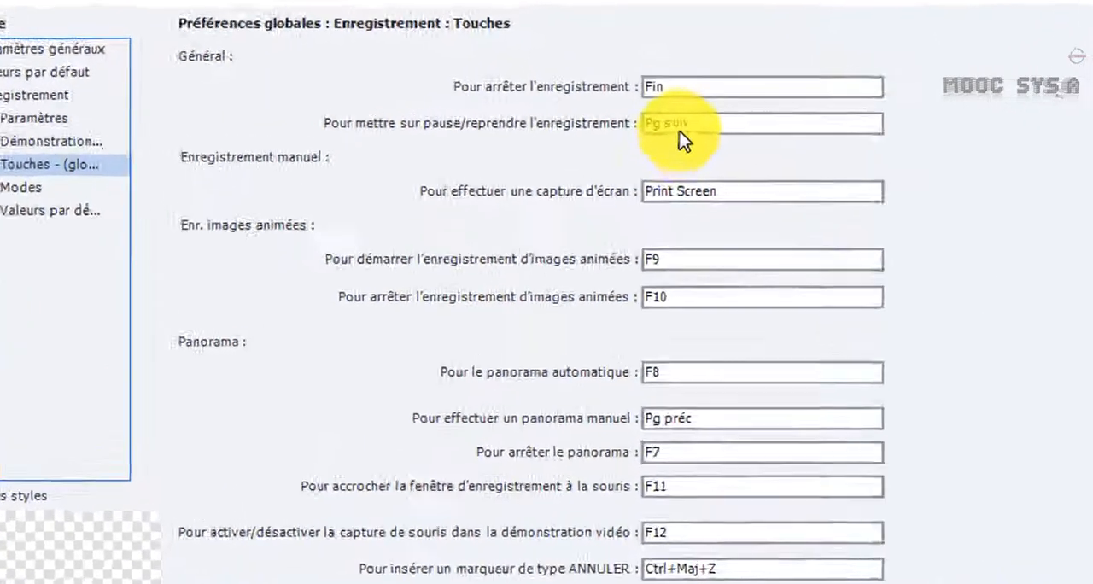
{"action": "left_click", "coordinate": [802, 187]}
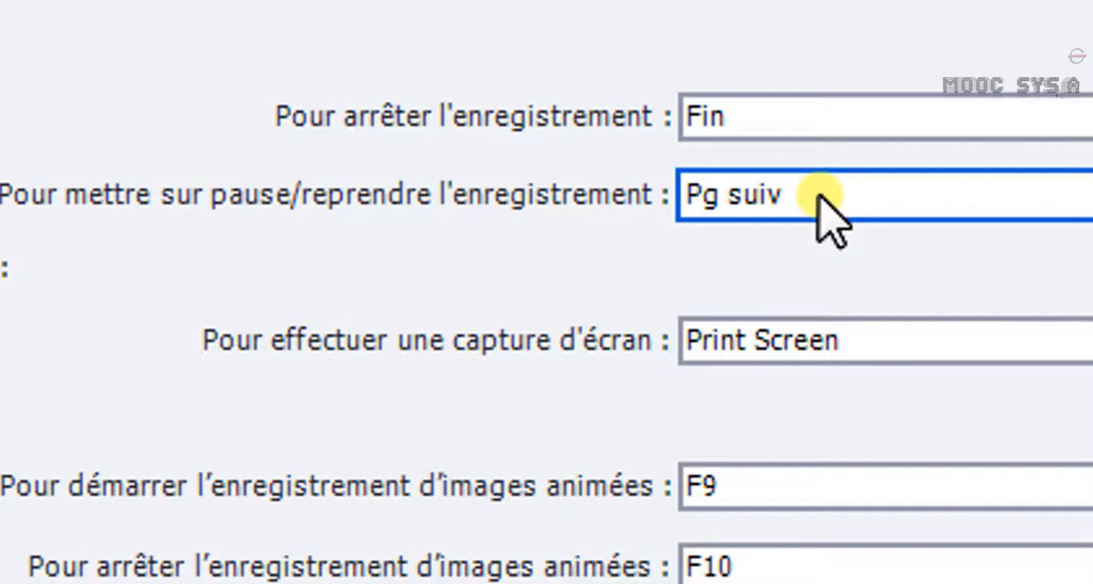
{"action": "key", "text": "Page_Up"}
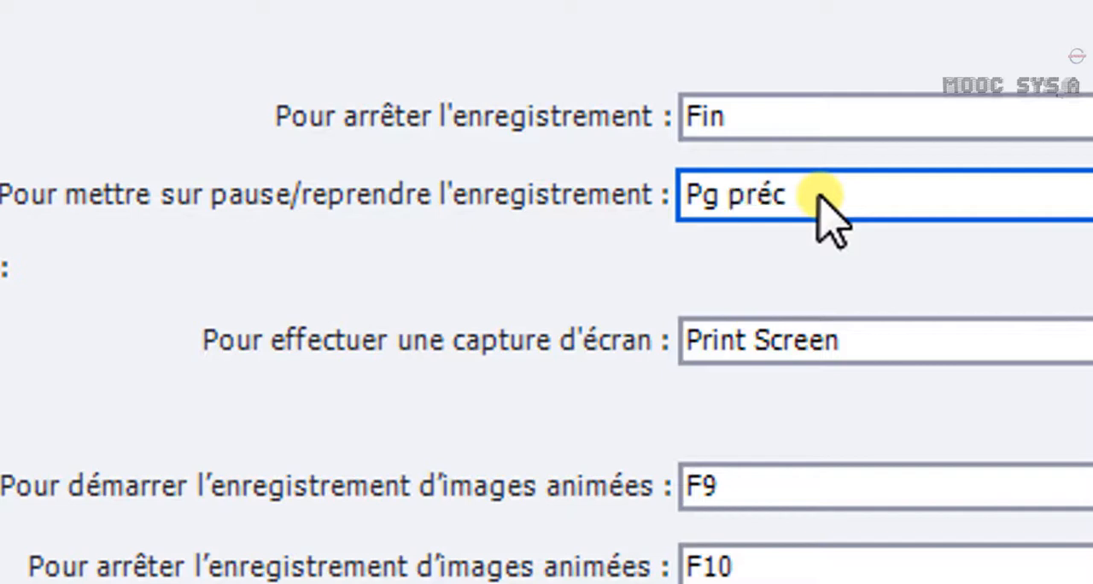
{"action": "key", "text": "Page_Down"}
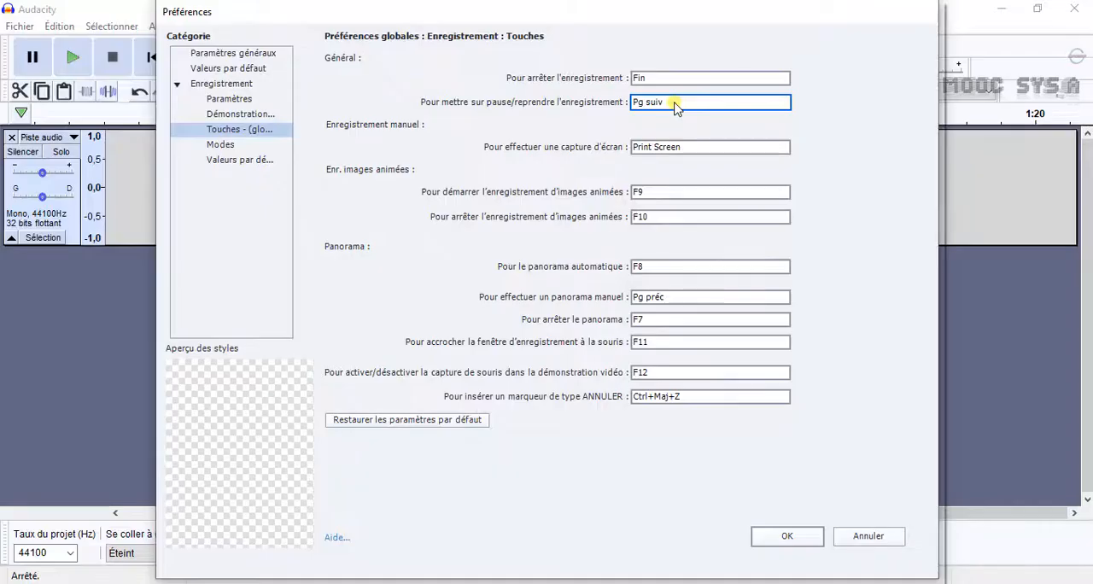
Try the Audio système option in the recording settings, turn it off again and close the preferences.
{"action": "left_click", "coordinate": [231, 99]}
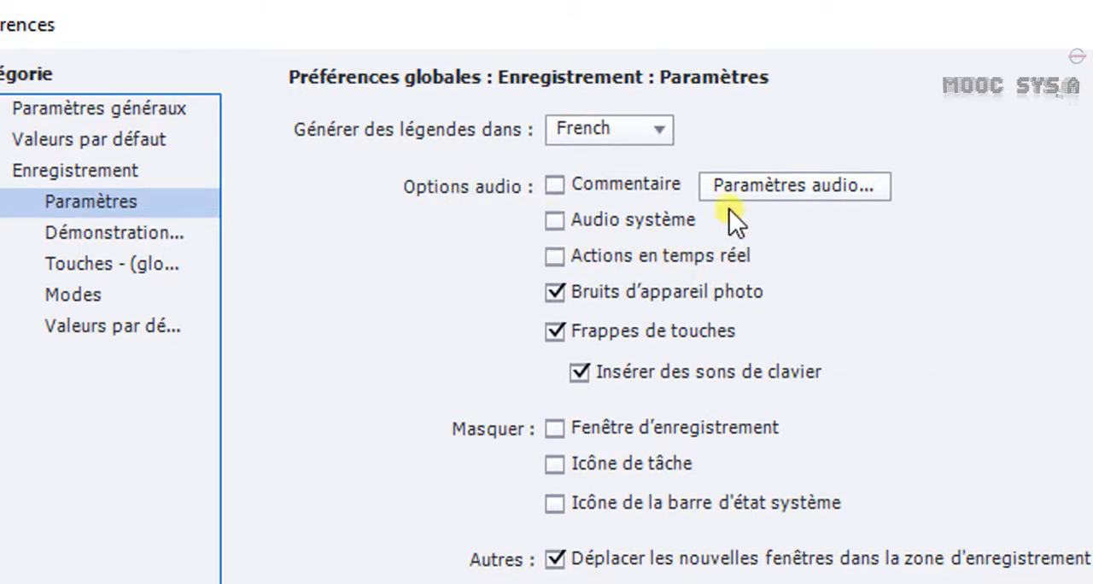
{"action": "left_click", "coordinate": [554, 221]}
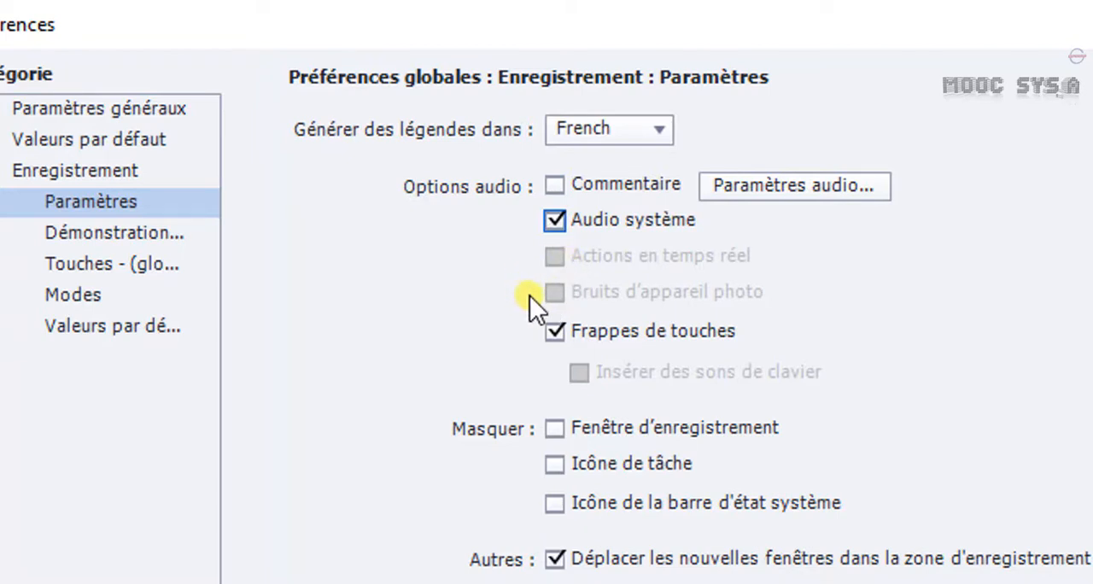
{"action": "left_click", "coordinate": [554, 220]}
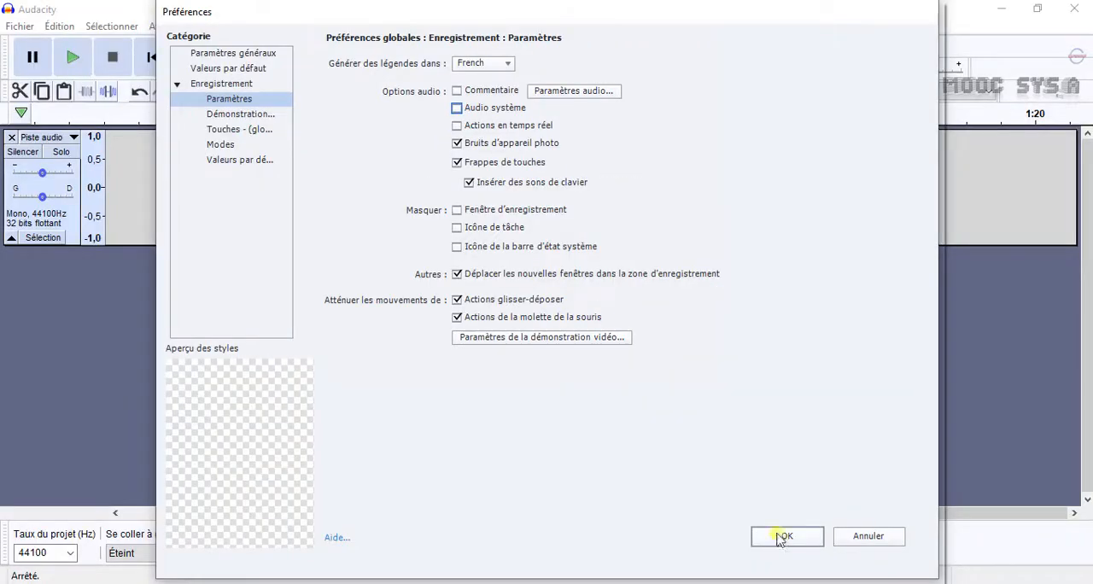
{"action": "left_click", "coordinate": [811, 540]}
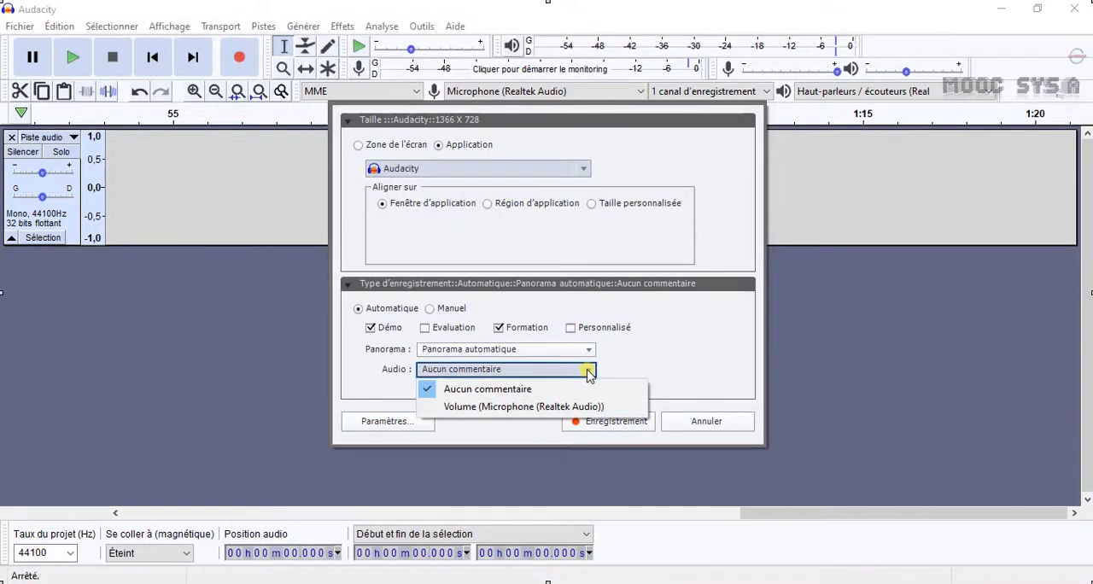
Start the simulation capture with Aucun commentaire, and record an audio take of about 14 s in Audacity.
{"action": "left_click", "coordinate": [545, 389]}
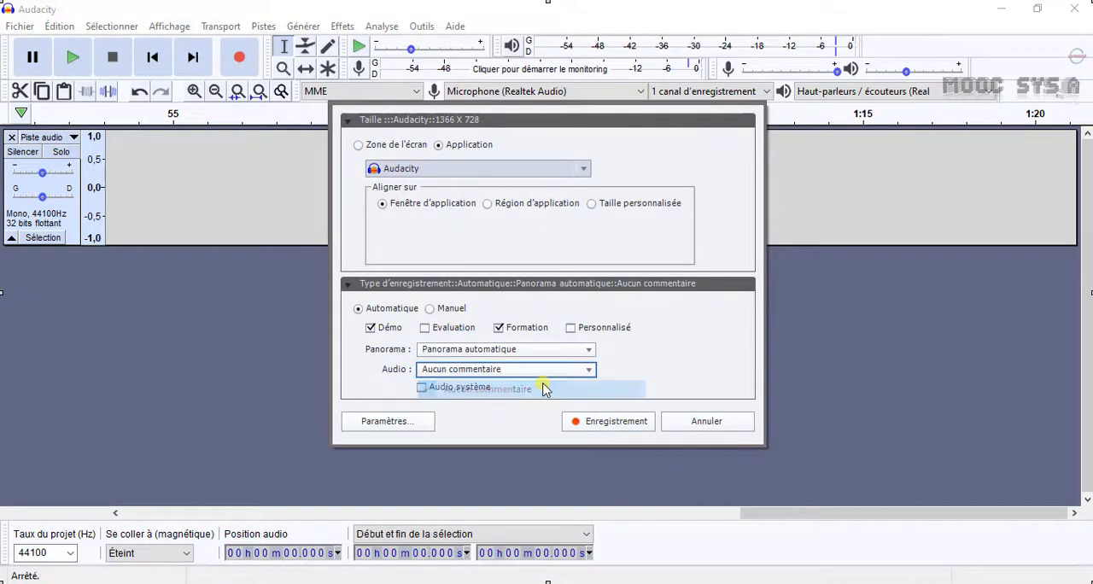
{"action": "left_click", "coordinate": [585, 423]}
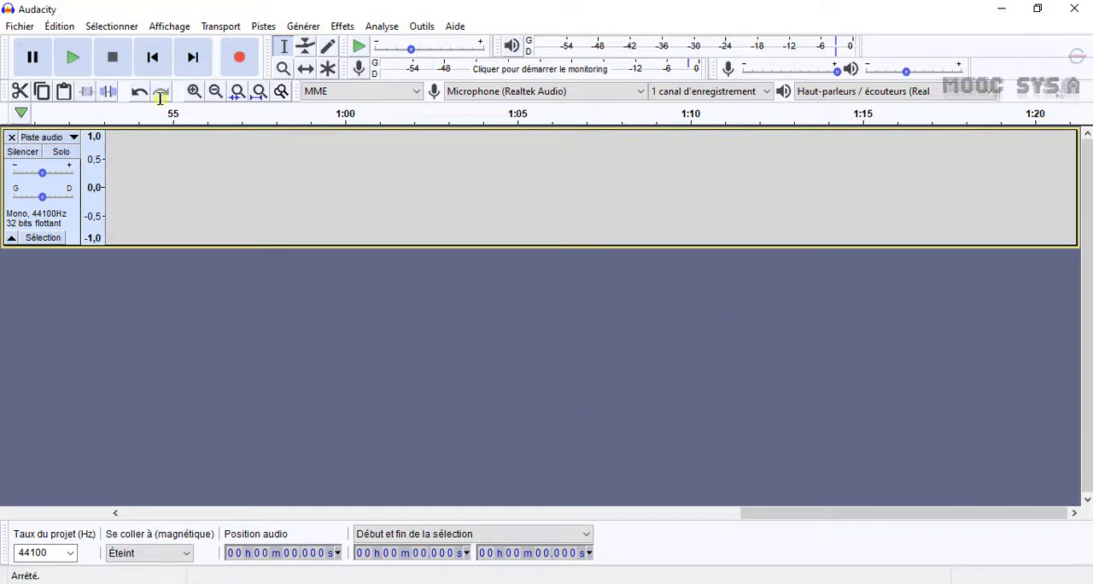
{"action": "left_click", "coordinate": [243, 59]}
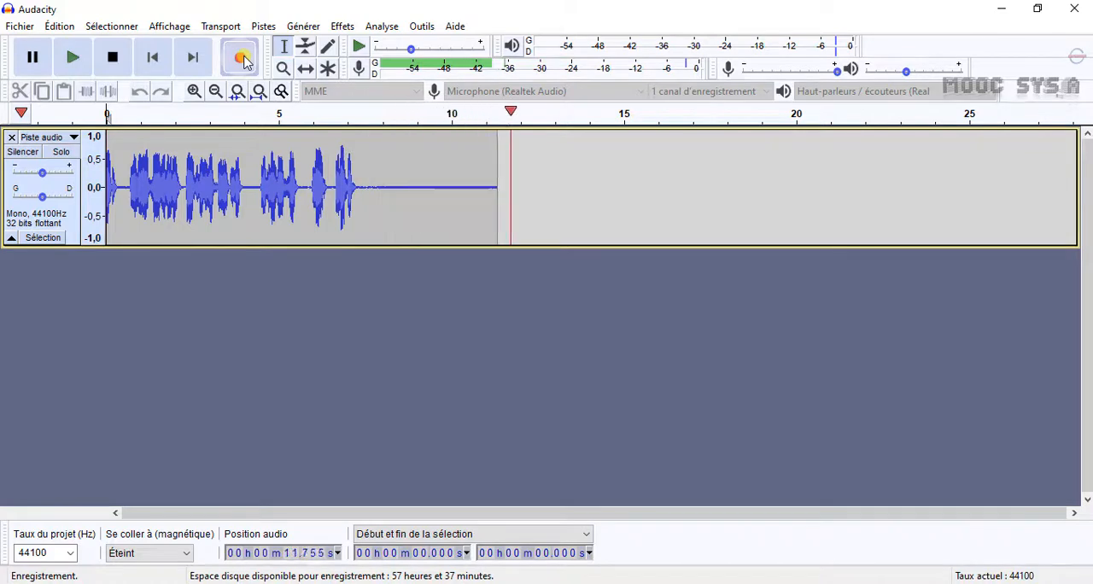
{"action": "left_click", "coordinate": [113, 58]}
Take a noise profile from the silent end of the recording and apply Réduction de bruit to the whole track.
{"action": "left_click_drag", "start_coordinate": [569, 180], "coordinate": [365, 180]}
{"action": "left_click", "coordinate": [341, 25]}
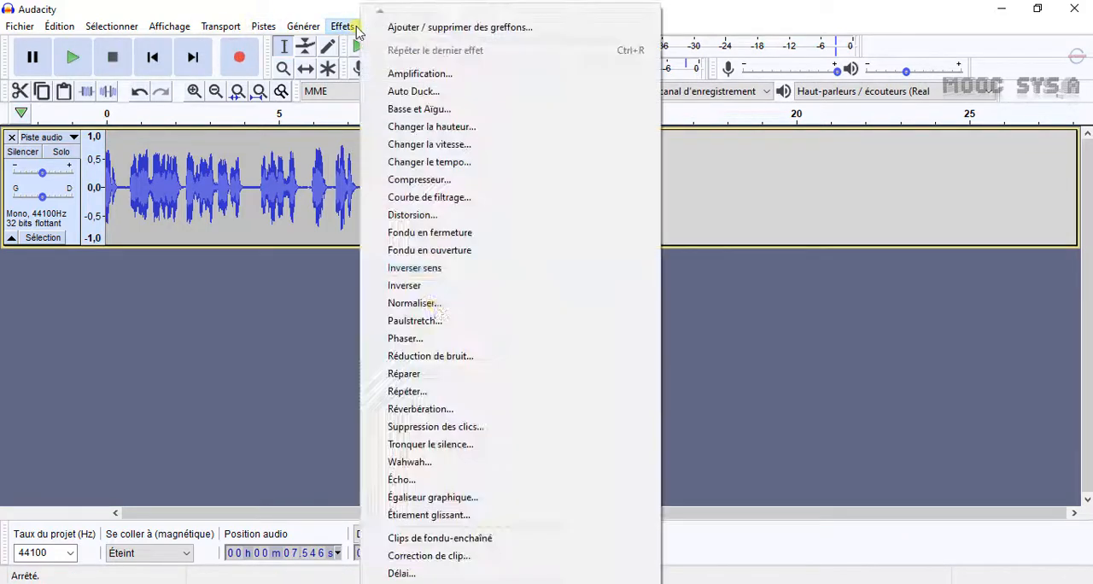
{"action": "left_click", "coordinate": [401, 356]}
{"action": "left_click", "coordinate": [566, 222]}
{"action": "key", "text": "ctrl+a"}
{"action": "left_click", "coordinate": [343, 27]}
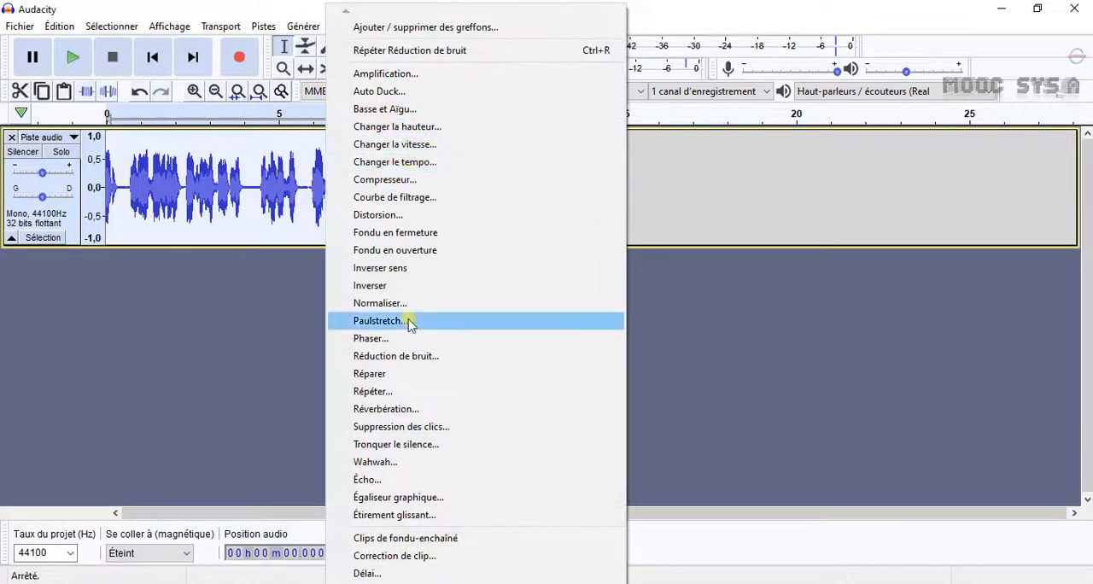
{"action": "left_click", "coordinate": [401, 356]}
{"action": "left_click", "coordinate": [602, 436]}
Delete the silent tail after about 7.3 s, and compress the whole track with a -20 dB threshold and 3:1 ratio.
{"action": "left_click_drag", "start_coordinate": [362, 183], "coordinate": [578, 196]}
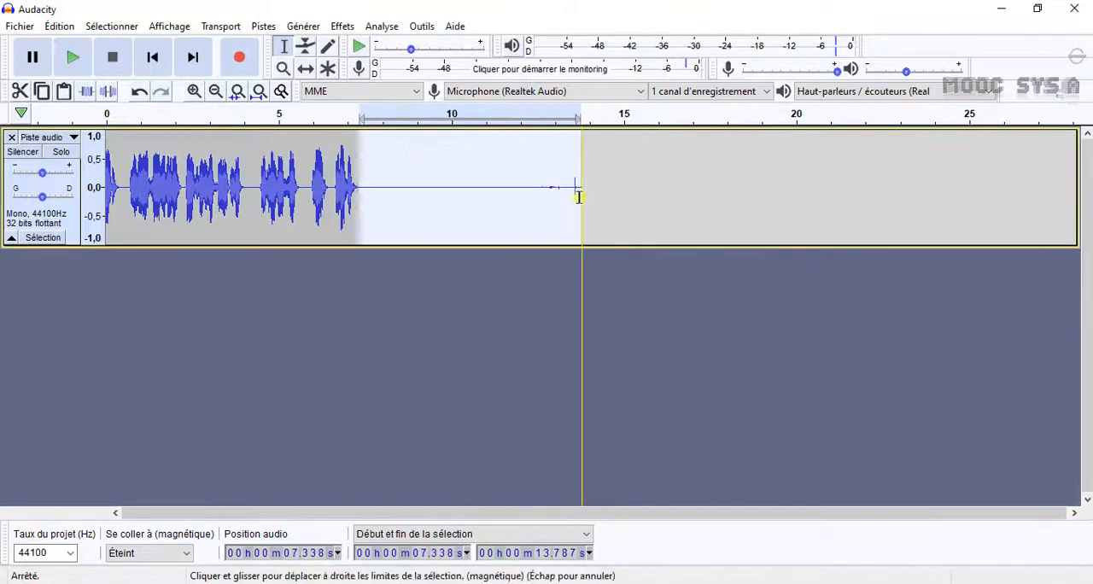
{"action": "key", "text": "Delete"}
{"action": "key", "text": "ctrl+a"}
{"action": "left_click", "coordinate": [342, 26]}
{"action": "left_click", "coordinate": [384, 179]}
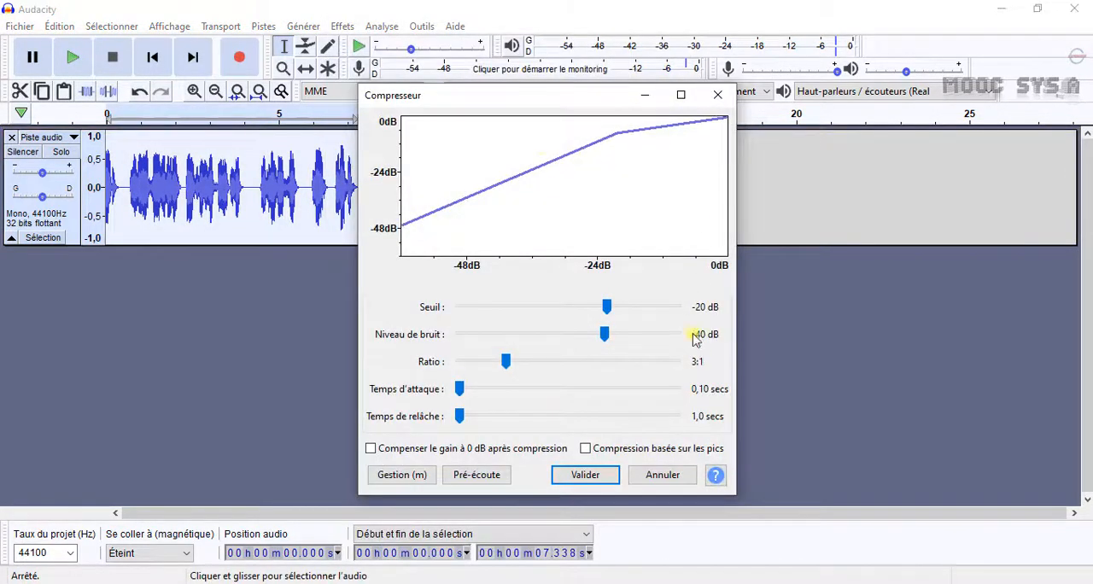
{"action": "left_click", "coordinate": [587, 474]}
Normalize the whole audio track, and end the Captivate simulation capture.
{"action": "left_click", "coordinate": [341, 25]}
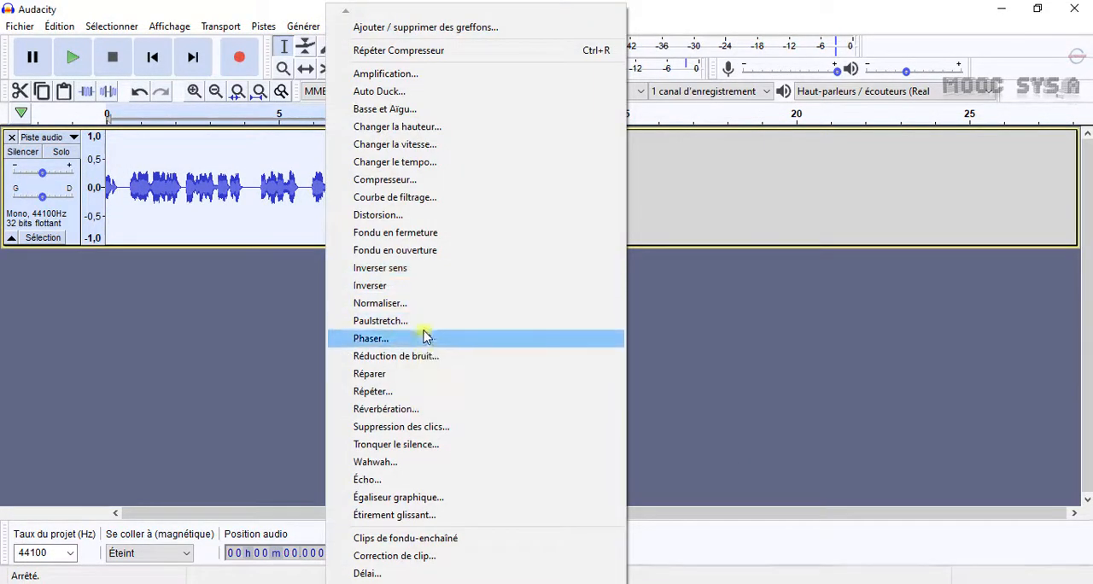
{"action": "left_click", "coordinate": [381, 303]}
{"action": "left_click", "coordinate": [583, 339]}
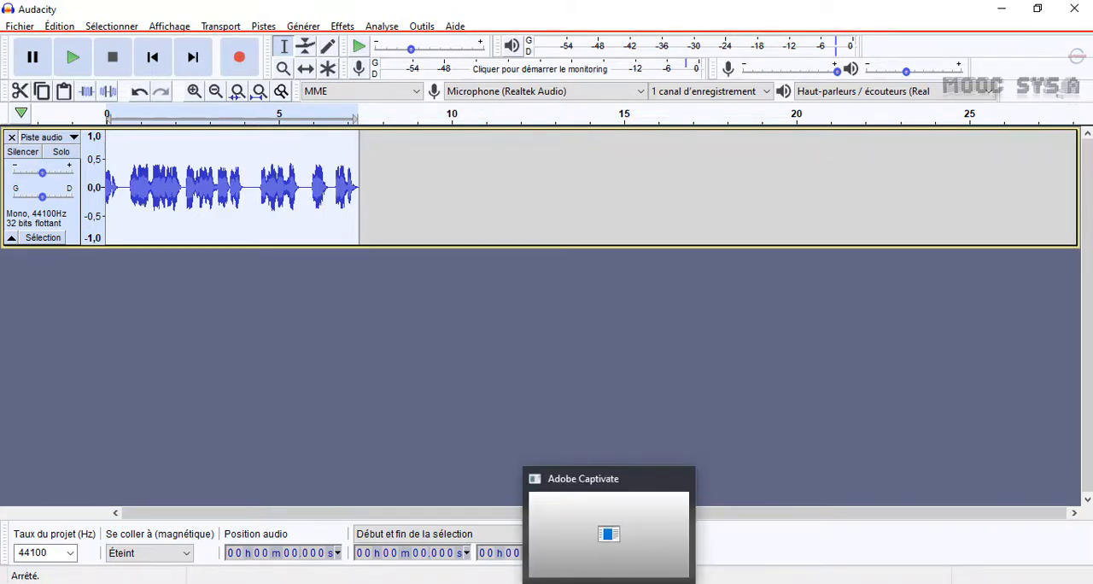
{"action": "key", "text": "End"}
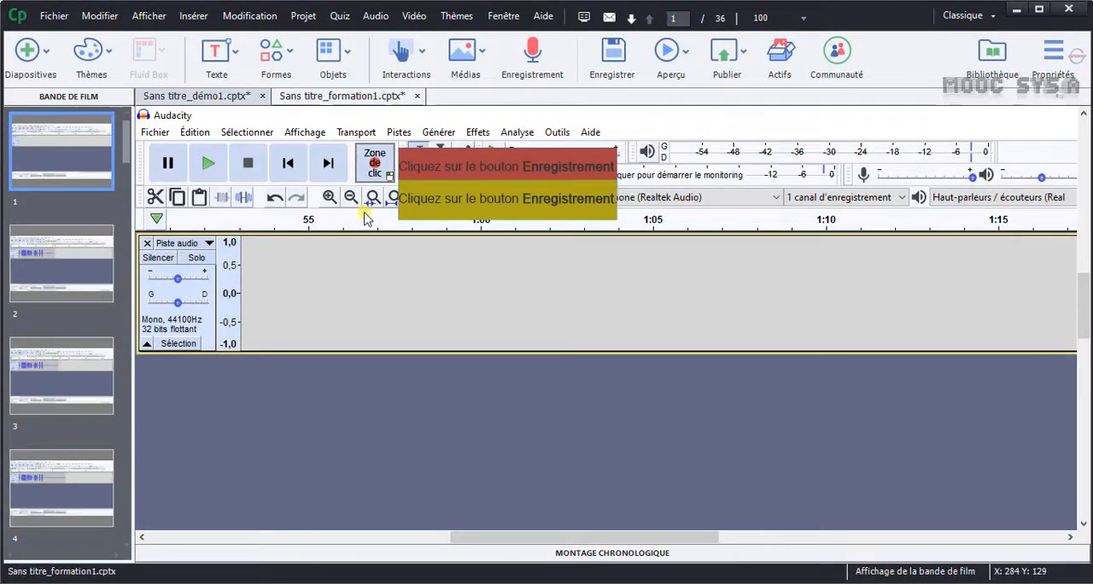
Bring up the Sans titre_démo1.cptx project and show the timeline and properties of its first slide.
{"action": "left_click", "coordinate": [224, 99]}
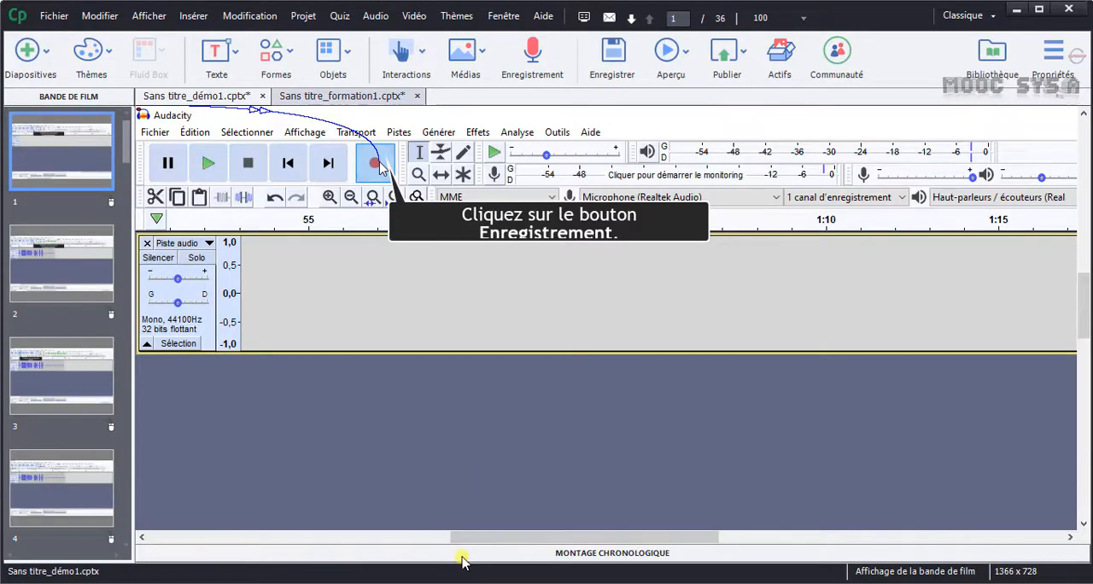
{"action": "left_click", "coordinate": [461, 555]}
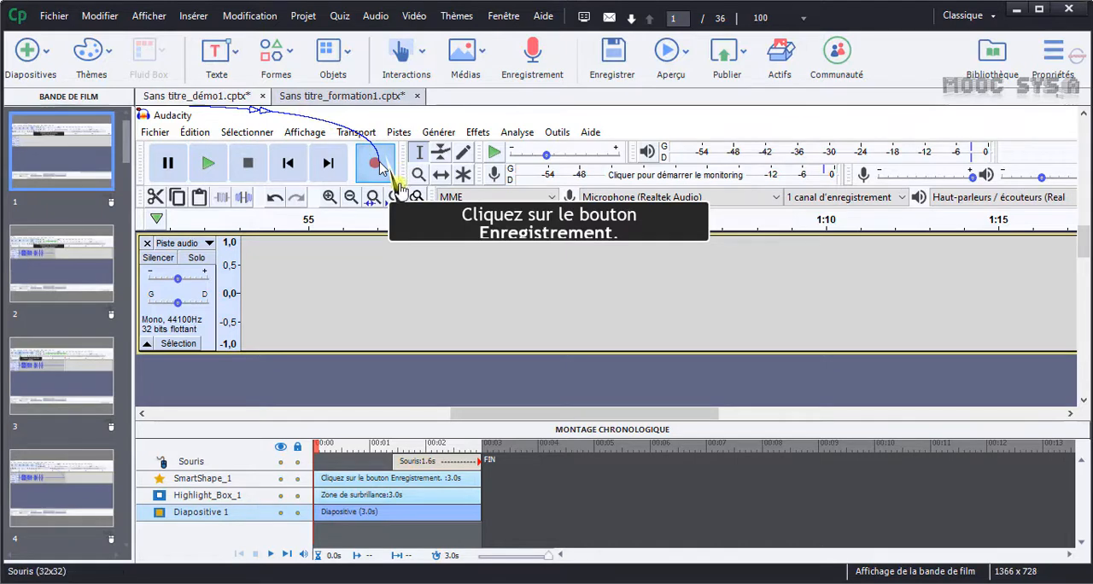
{"action": "left_click", "coordinate": [1048, 54]}
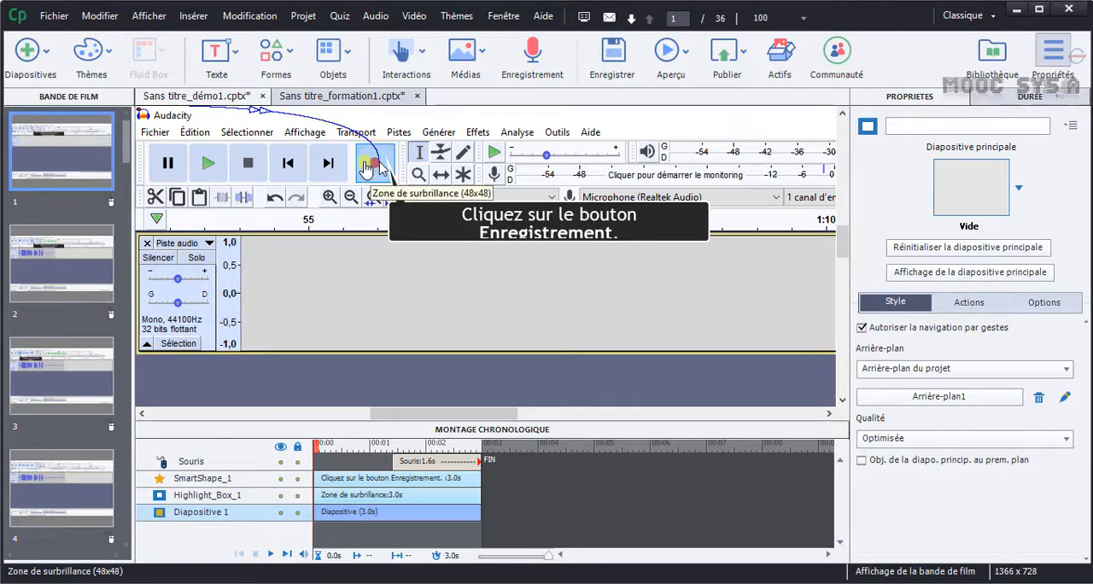
Try the blue ring cursor for slide 1's mouse object, and set it to the first arrow cursor in the gallery.
{"action": "left_click", "coordinate": [437, 463]}
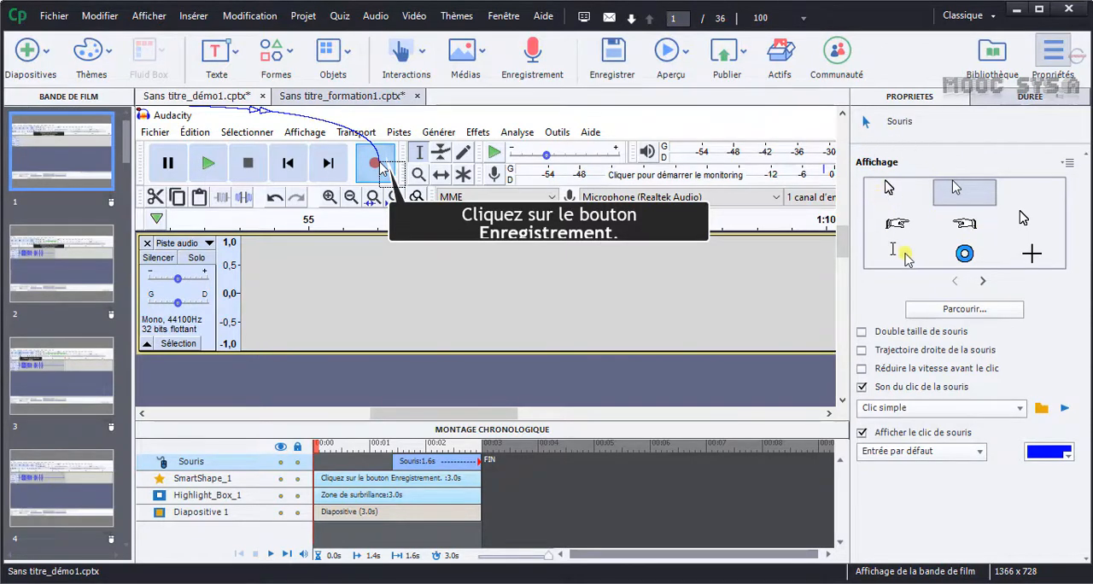
{"action": "left_click", "coordinate": [964, 254]}
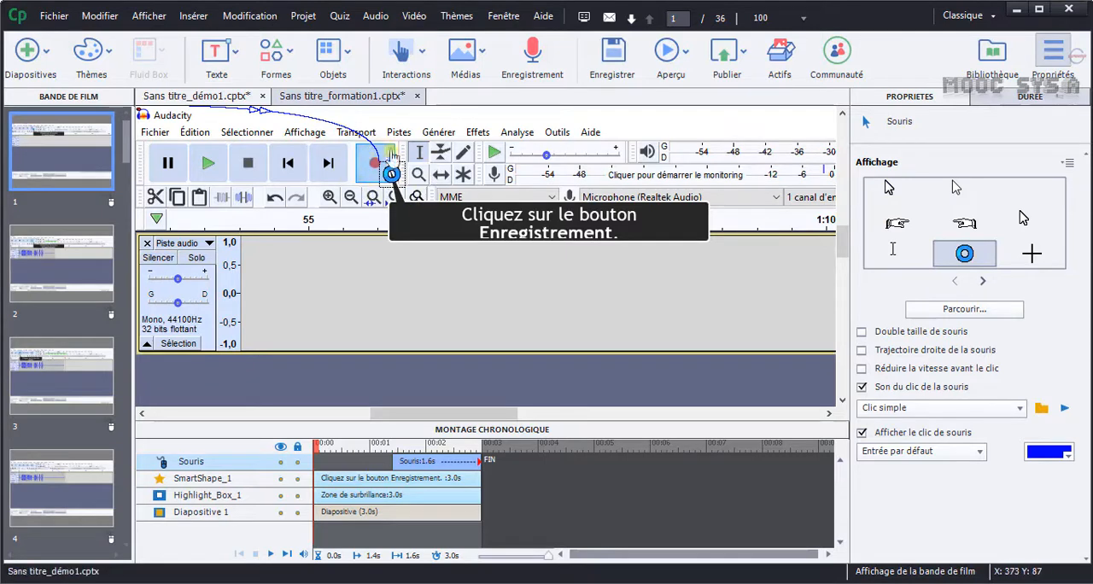
{"action": "left_click", "coordinate": [888, 191]}
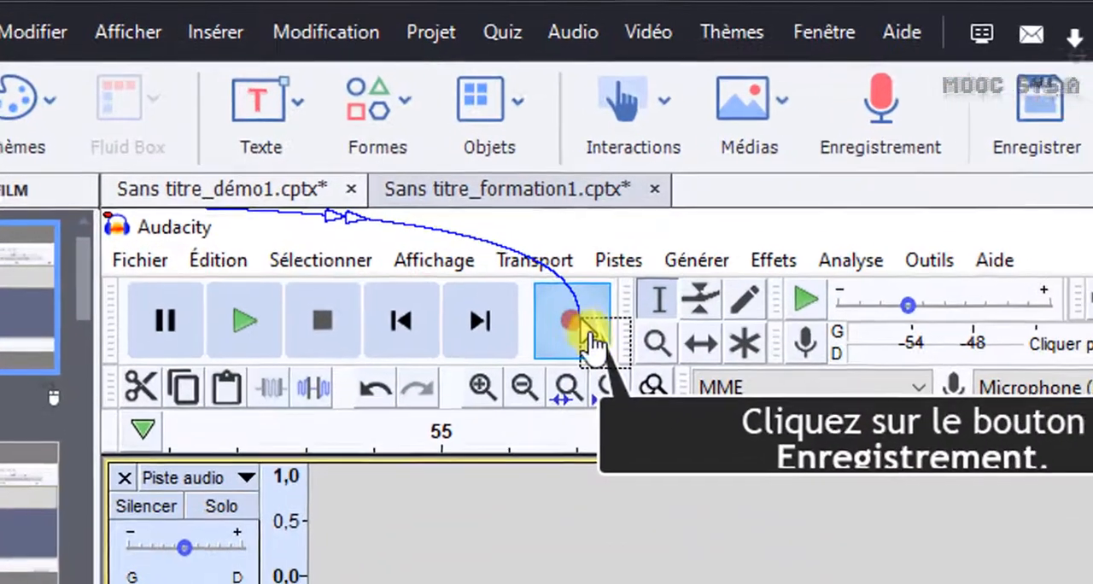
Move the end point of slide 1's mouse path away, put it back on the record button, and preview the slide.
{"action": "left_click_drag", "start_coordinate": [382, 174], "coordinate": [290, 189]}
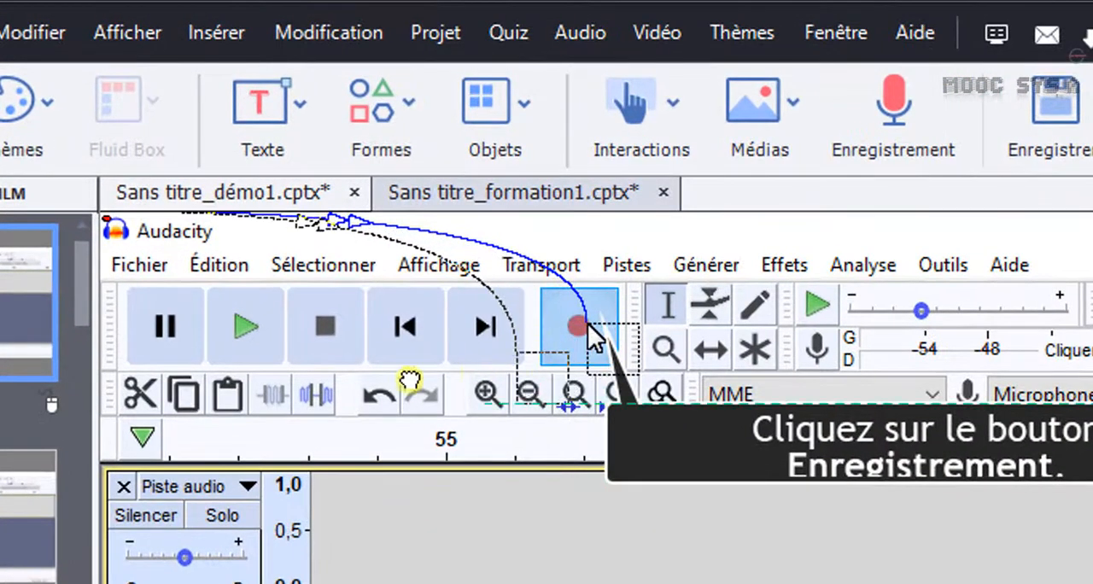
{"action": "left_click_drag", "start_coordinate": [410, 380], "coordinate": [579, 333]}
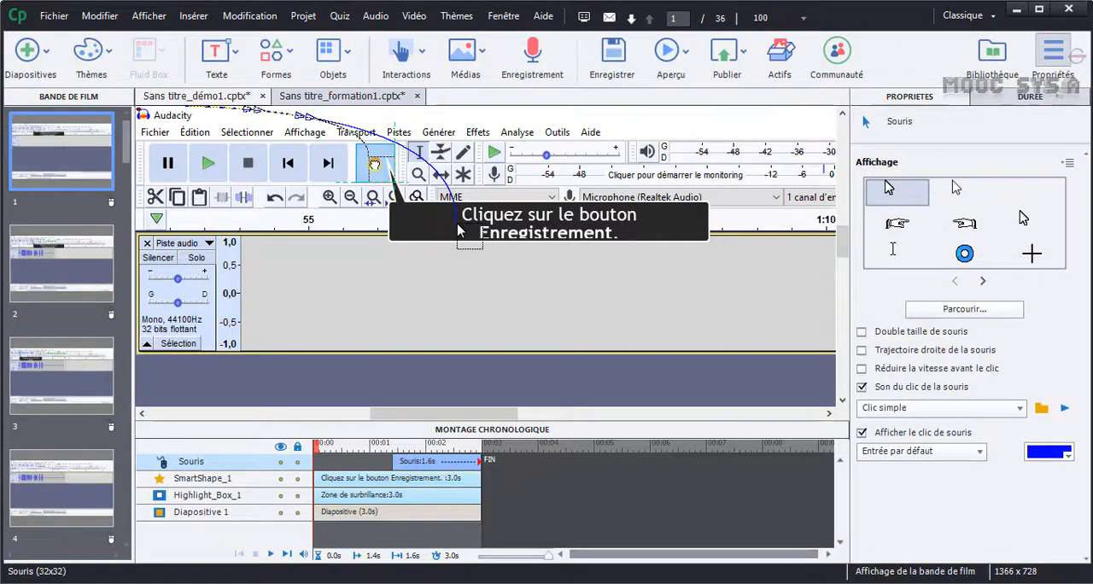
{"action": "left_click_drag", "start_coordinate": [374, 164], "coordinate": [375, 165]}
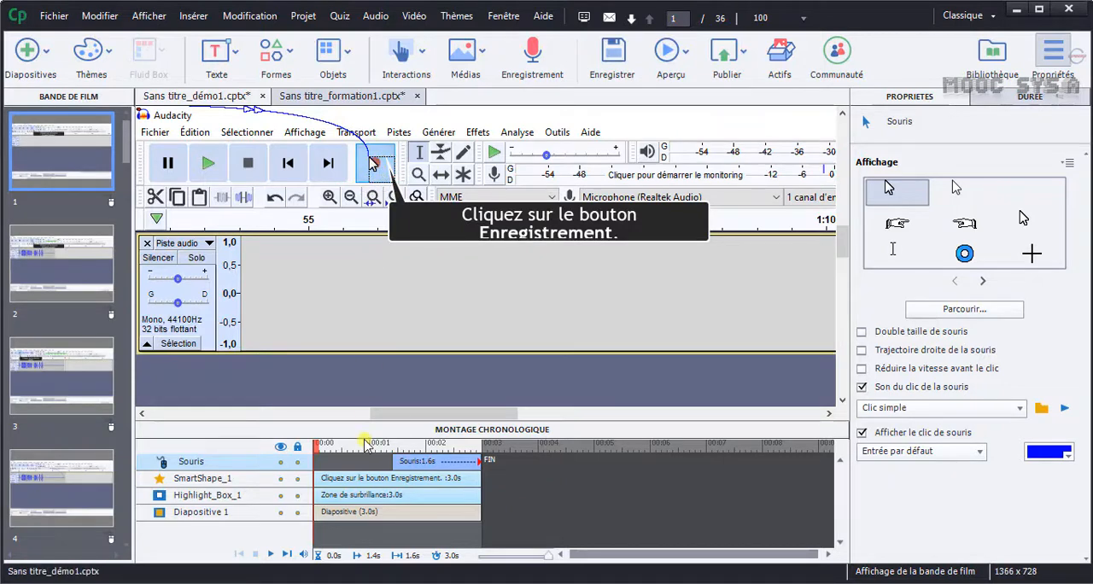
{"action": "left_click", "coordinate": [271, 555]}
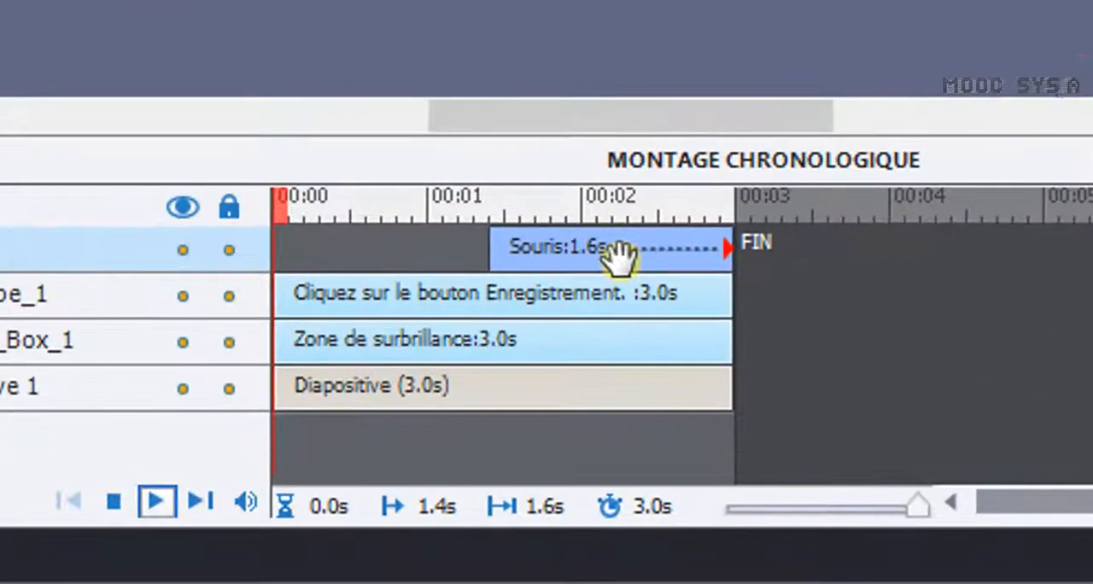
Start slide 1's mouse movement at 0.0 s with a 0.6 s duration, and give it a straight path with the click sound on.
{"action": "left_click_drag", "start_coordinate": [616, 255], "coordinate": [333, 253]}
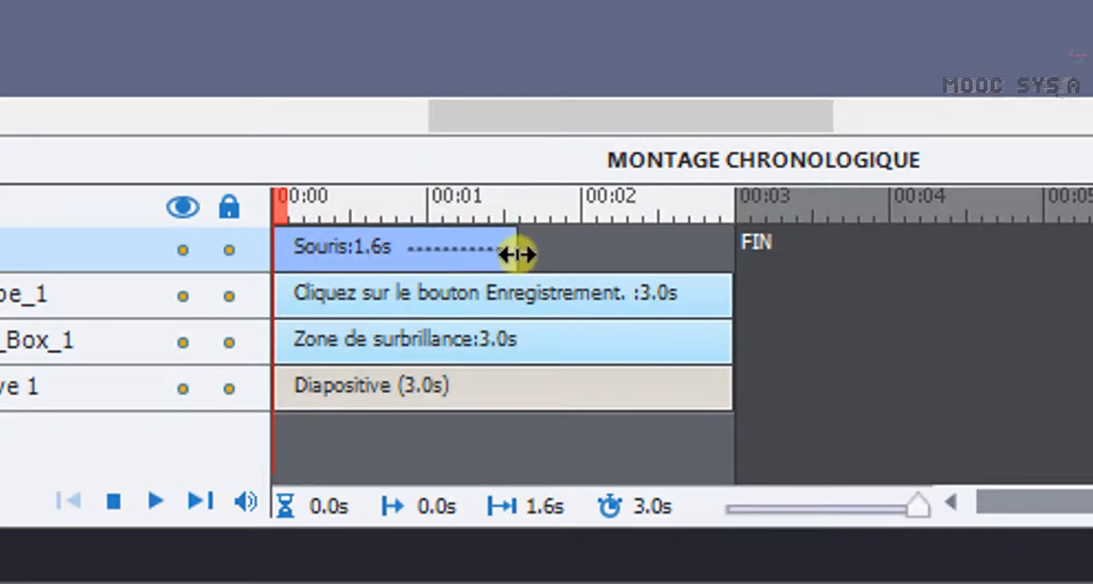
{"action": "left_click_drag", "start_coordinate": [518, 251], "coordinate": [362, 241]}
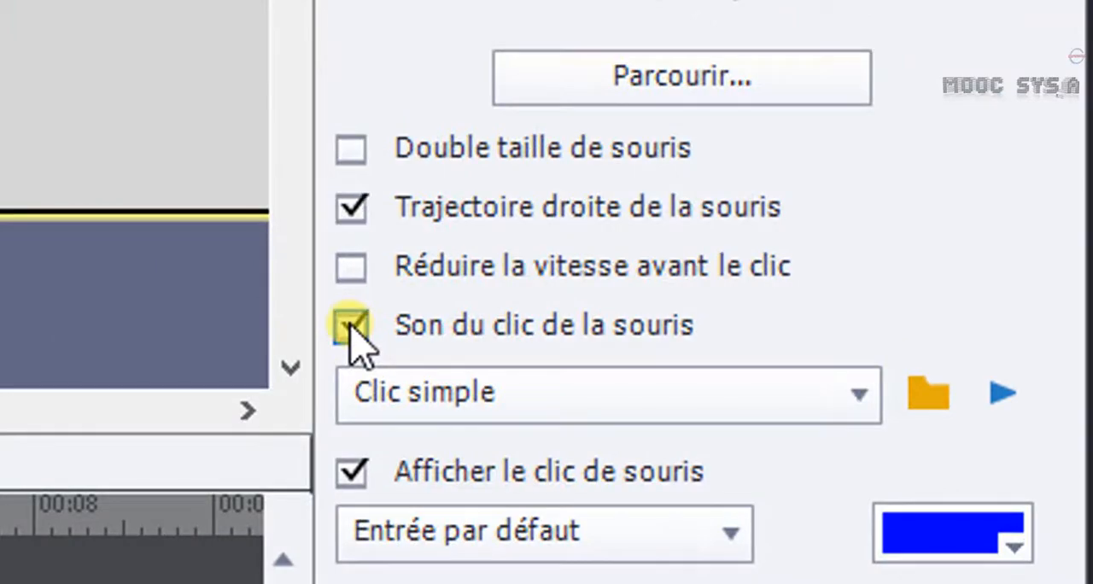
{"action": "left_click", "coordinate": [350, 324]}
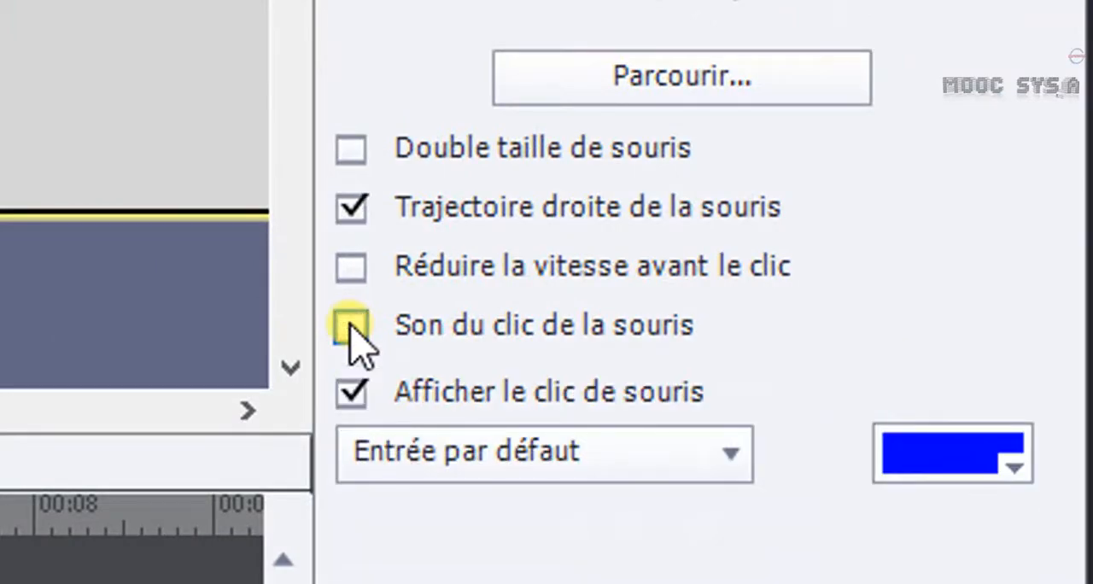
{"action": "left_click", "coordinate": [350, 325]}
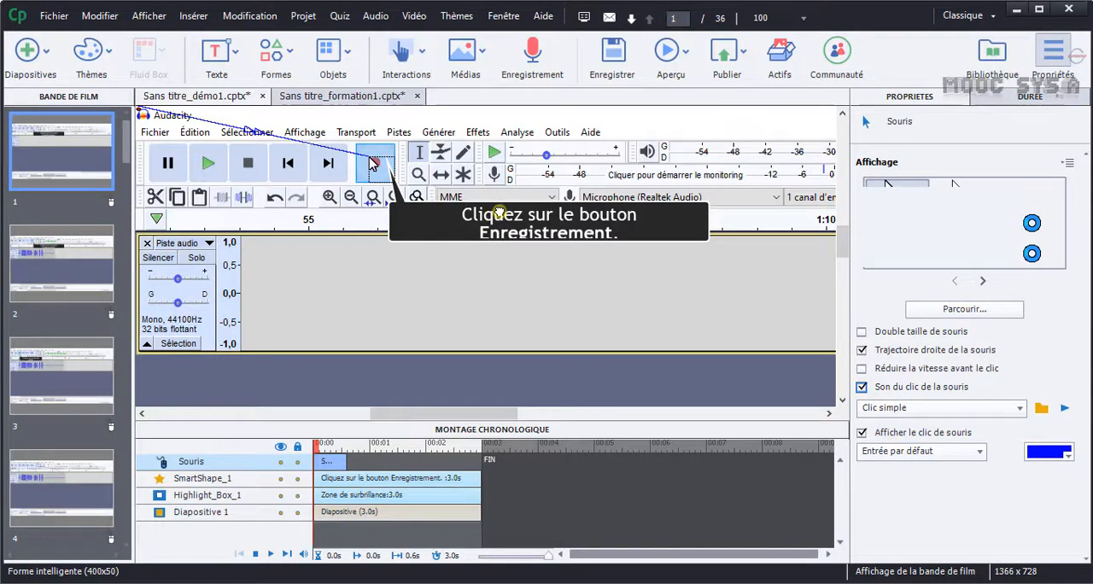
Enlarge slide 1's record-button caption downward so both text lines fit, and show its character formatting.
{"action": "left_click", "coordinate": [493, 219]}
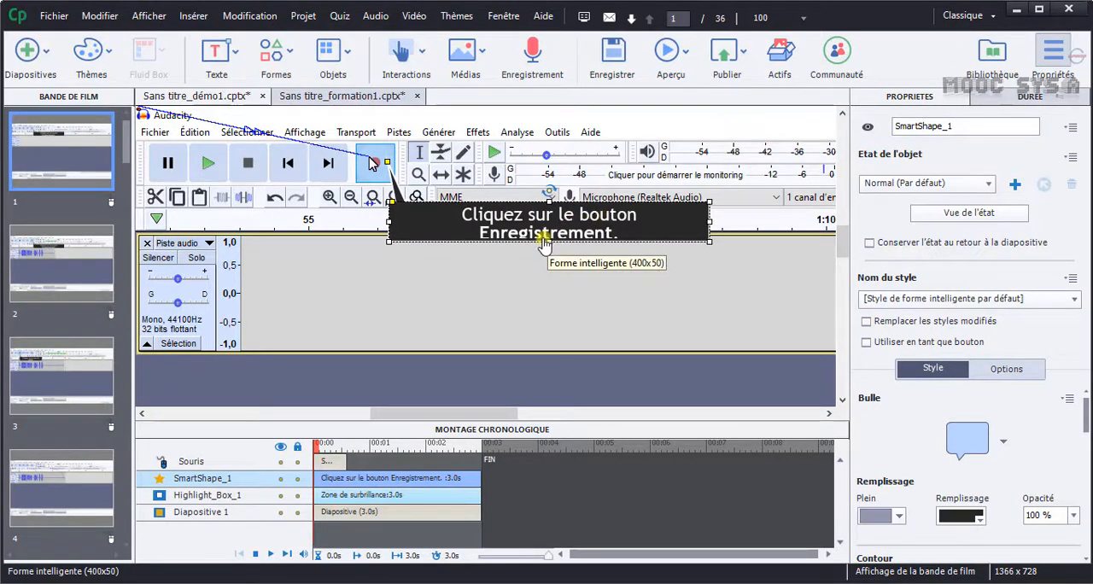
{"action": "left_click_drag", "start_coordinate": [549, 242], "coordinate": [549, 250]}
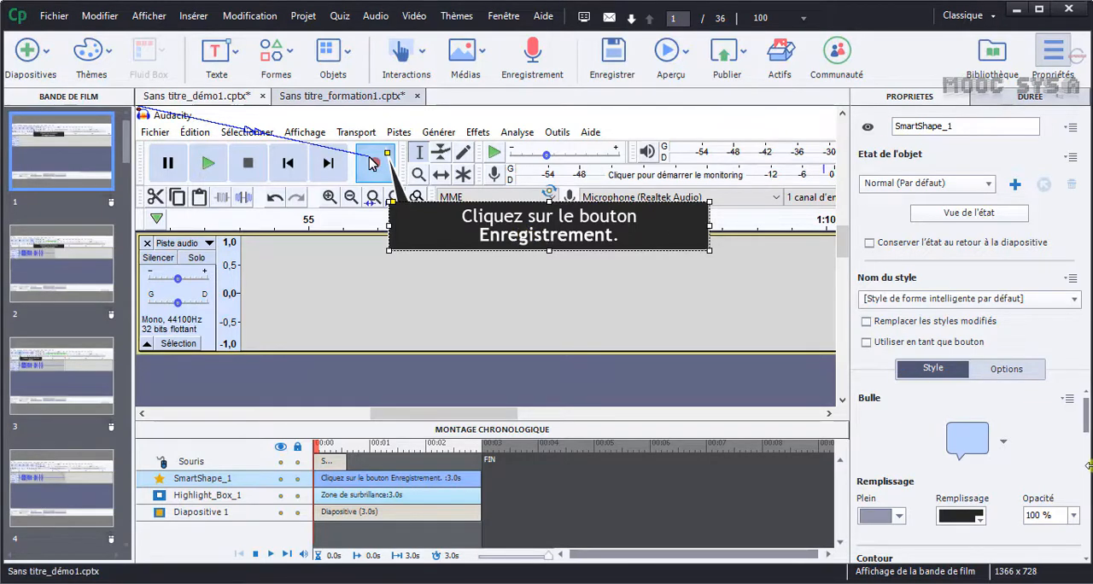
{"action": "left_click_drag", "start_coordinate": [1088, 418], "coordinate": [1089, 464]}
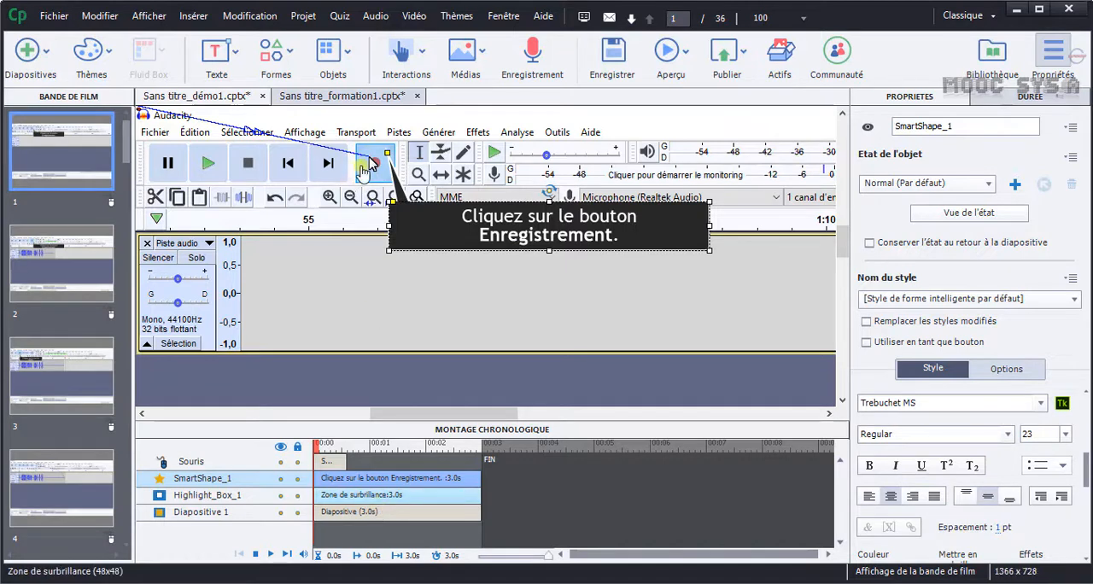
Give slide 1's highlight box a grey fill at 80% opacity covering the outer area, and preview the slide.
{"action": "left_click", "coordinate": [359, 176]}
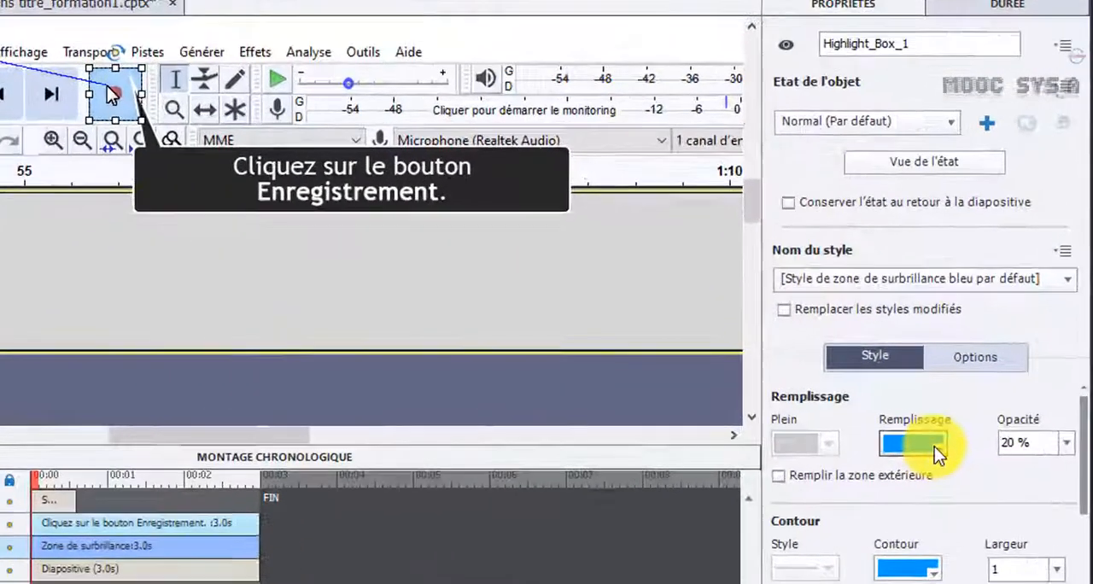
{"action": "left_click", "coordinate": [978, 420]}
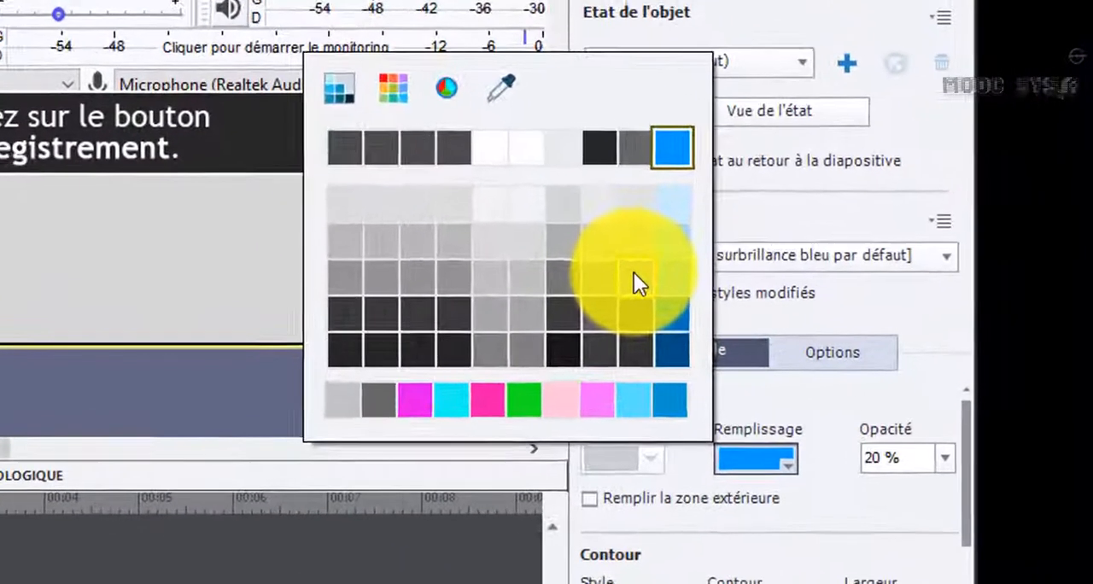
{"action": "left_click", "coordinate": [717, 270]}
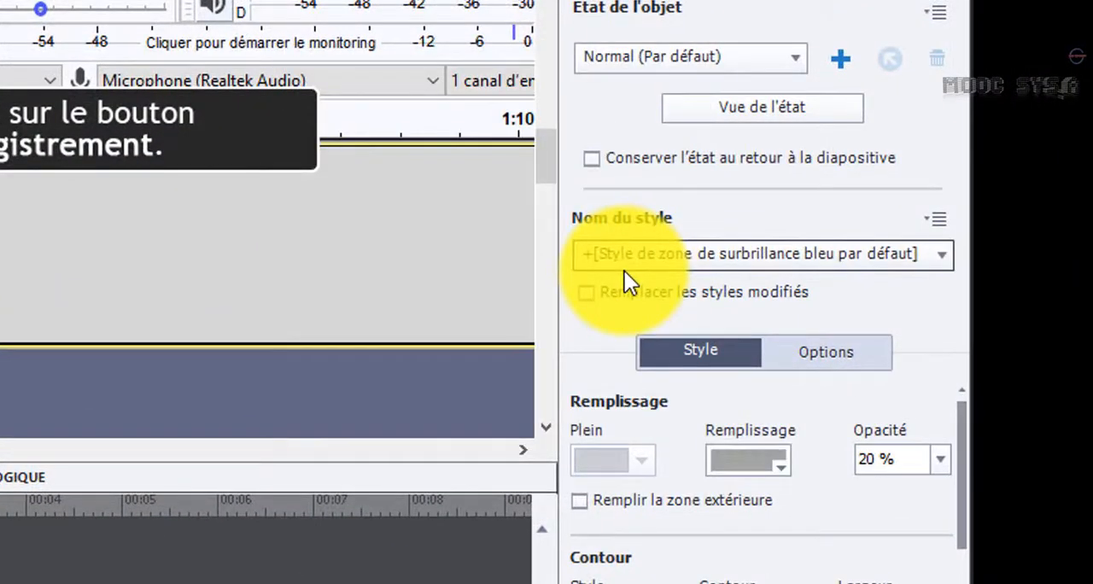
{"action": "left_click", "coordinate": [939, 461]}
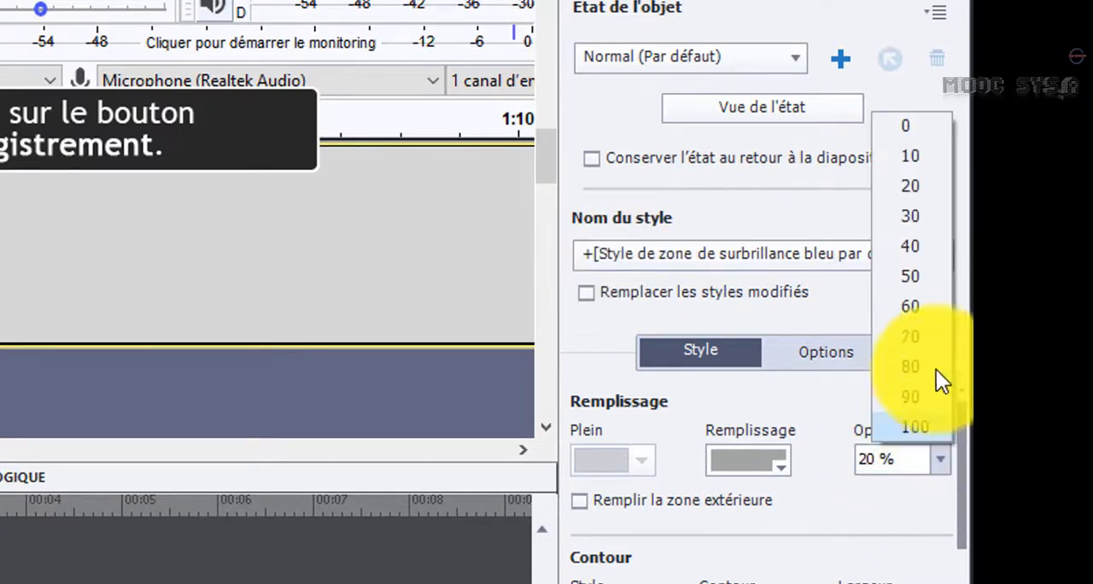
{"action": "left_click", "coordinate": [917, 371]}
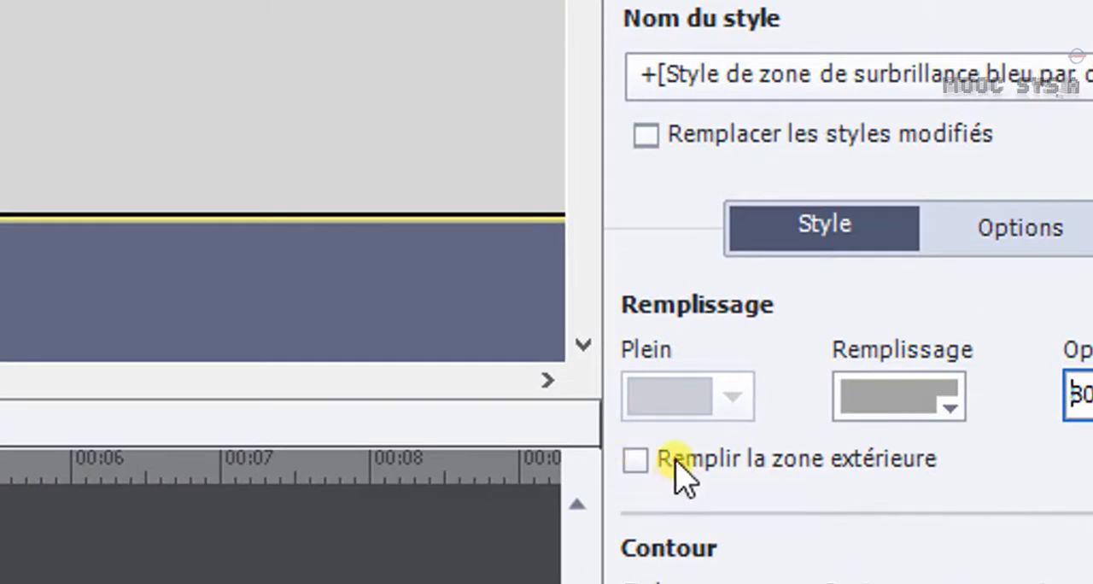
{"action": "left_click", "coordinate": [635, 460]}
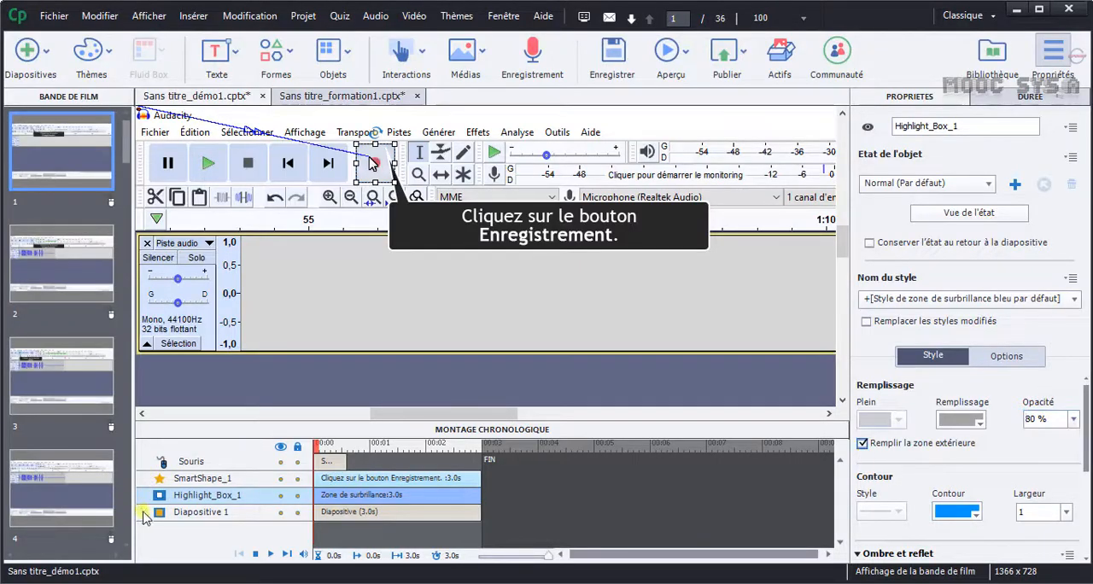
{"action": "left_click", "coordinate": [270, 554]}
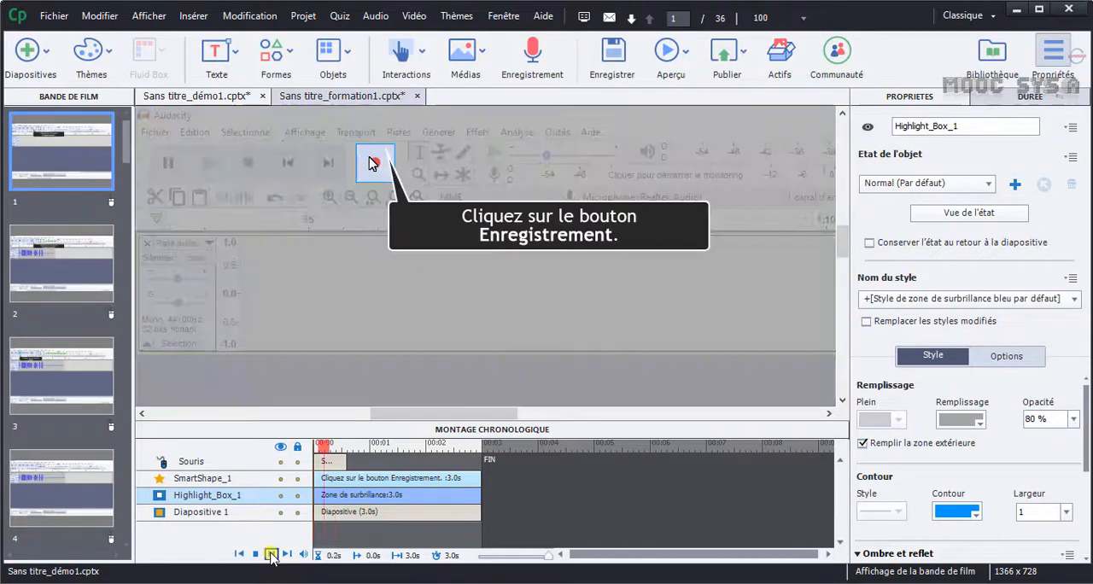
{"action": "left_click", "coordinate": [255, 554]}
Delete slide 2, which repeats the instruction for the record button.
{"action": "left_click", "coordinate": [96, 285]}
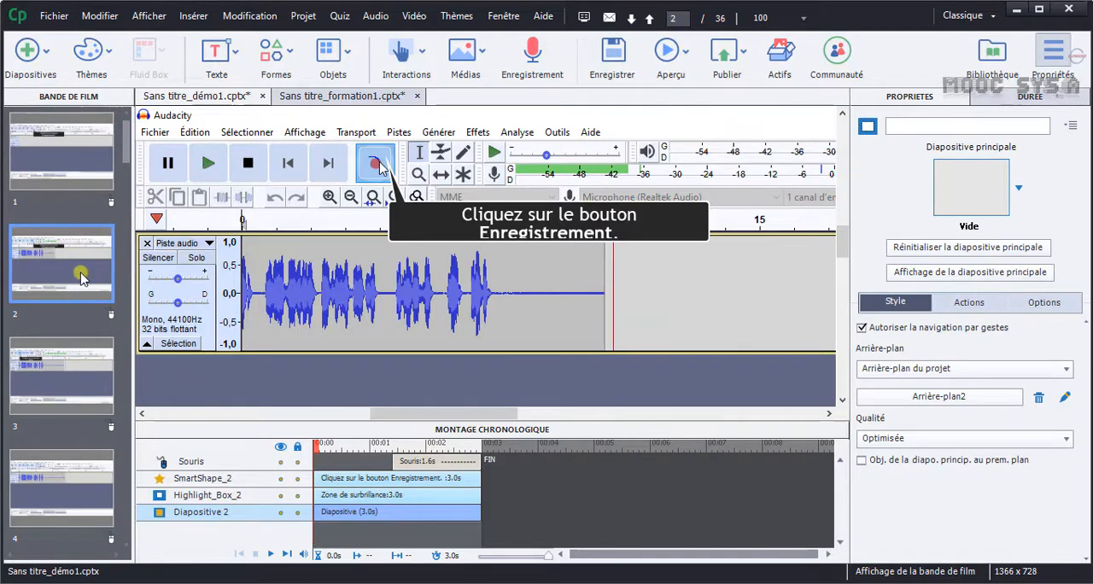
{"action": "key", "text": "Delete"}
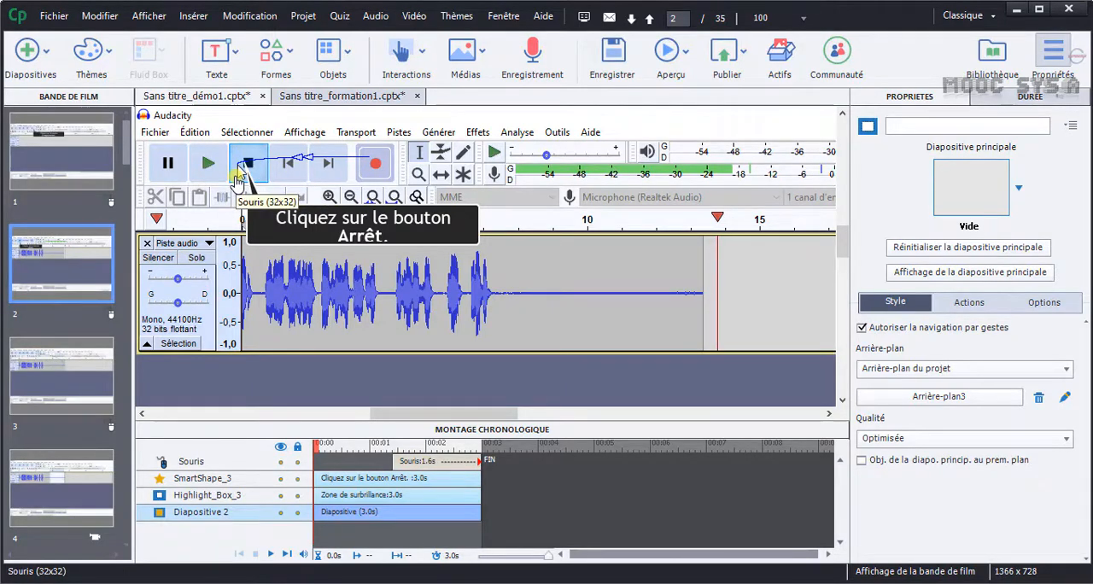
Enlarge and lower the stop-button caption on slide 2, and start the slide's mouse movement at 0.0 s.
{"action": "left_click", "coordinate": [376, 221]}
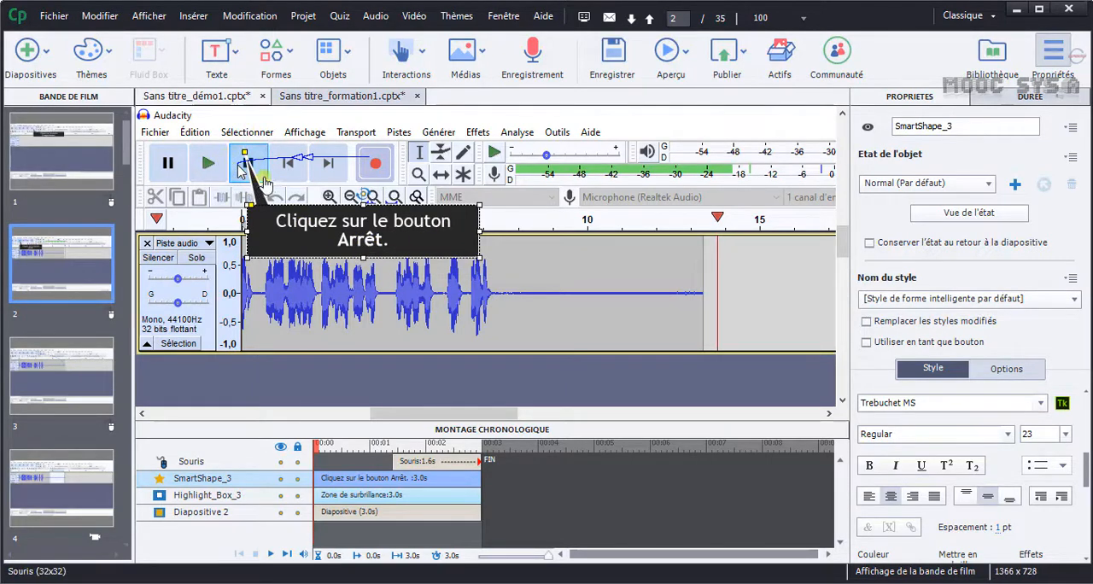
{"action": "left_click", "coordinate": [81, 155]}
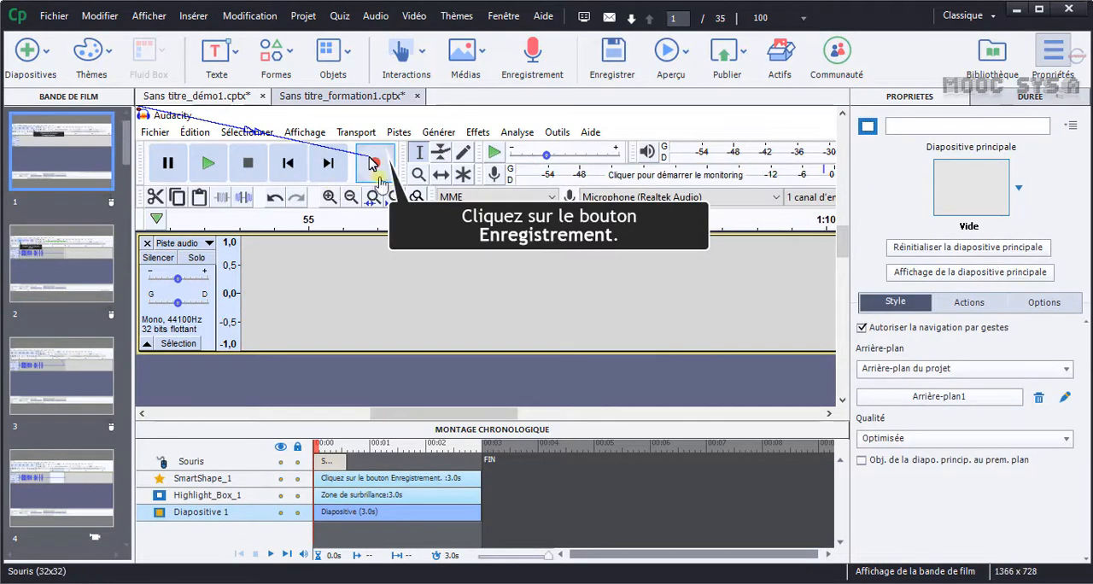
{"action": "left_click", "coordinate": [42, 252]}
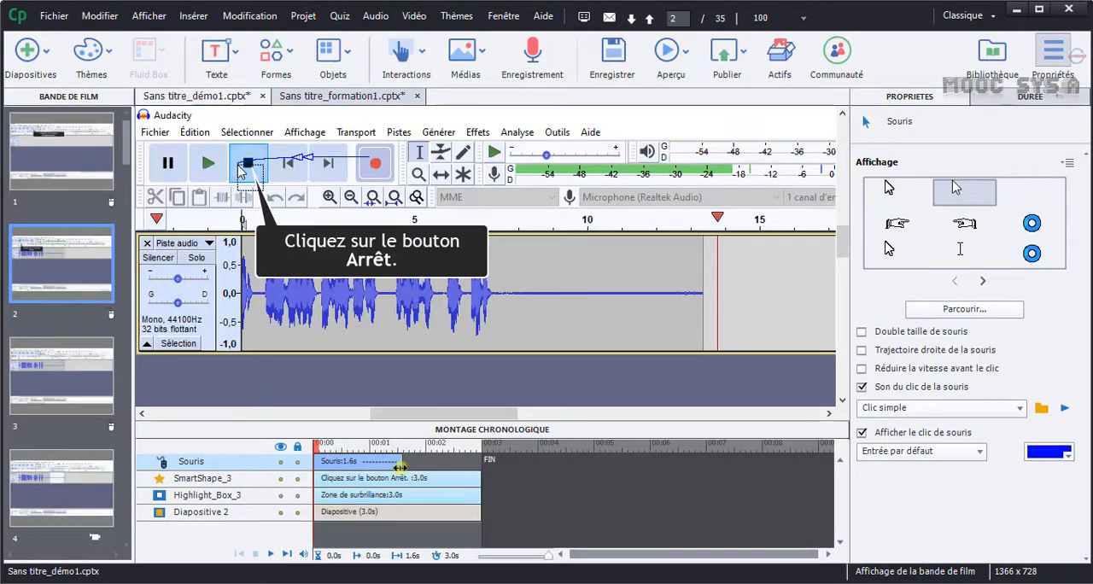
Shorten slide 2's caption, highlight box and the slide itself to 1.6 s to match the mouse movement.
{"action": "left_click", "coordinate": [480, 510]}
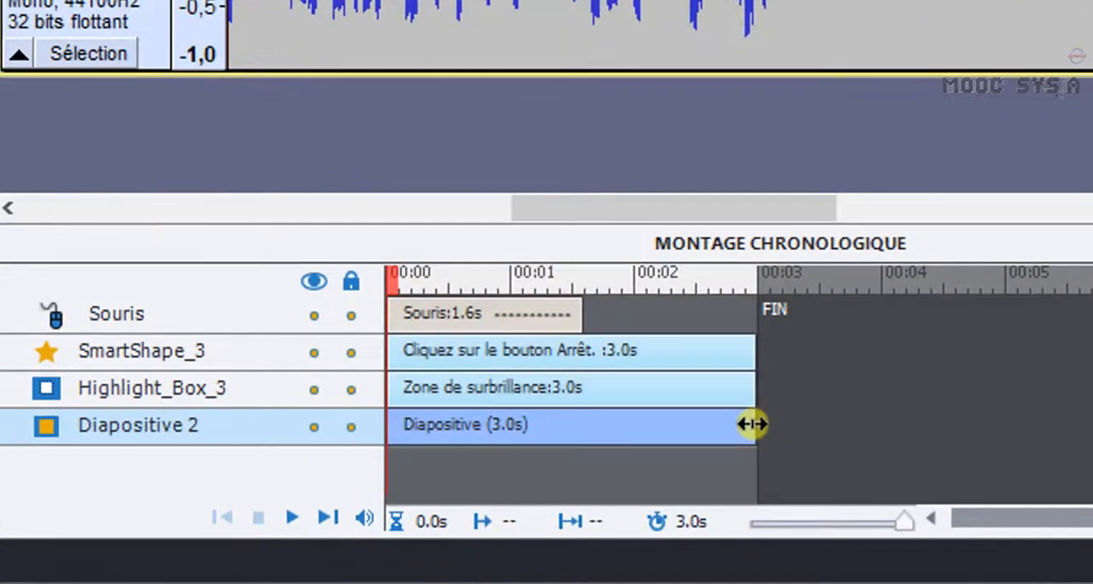
{"action": "left_click_drag", "start_coordinate": [751, 423], "coordinate": [610, 420]}
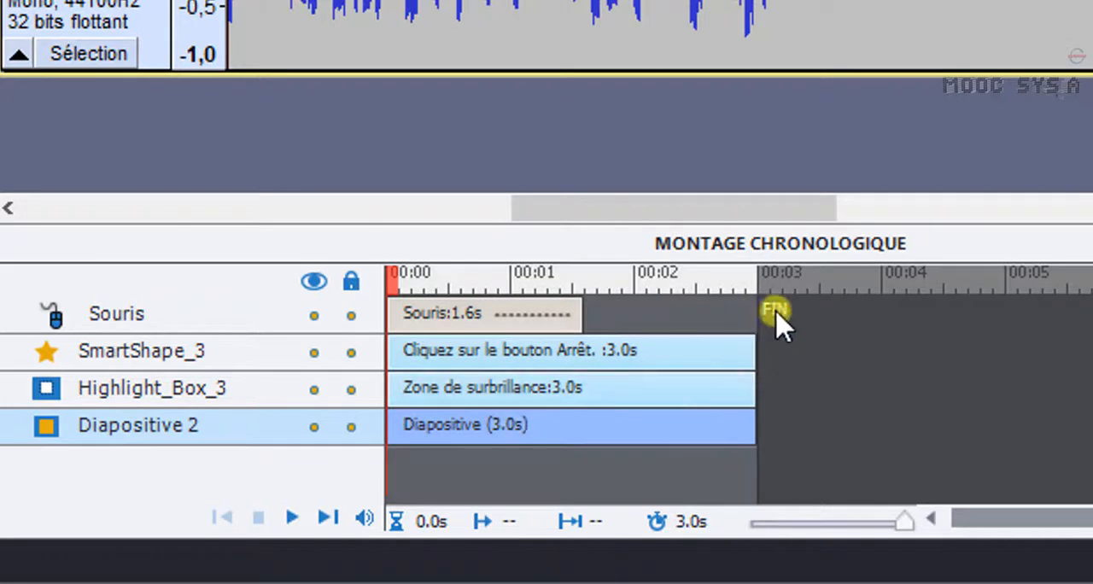
{"action": "left_click", "coordinate": [613, 360]}
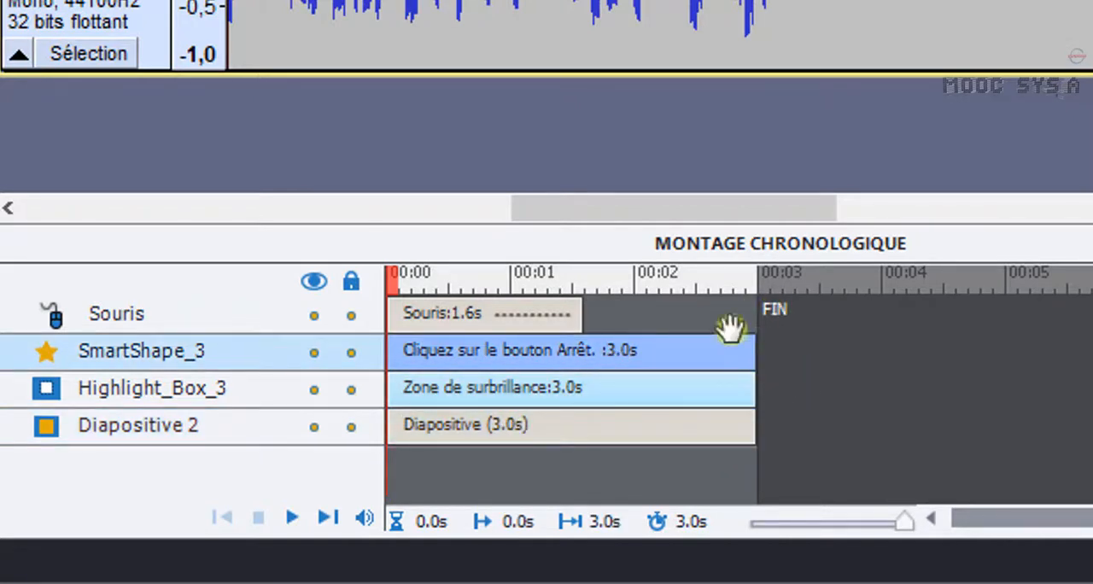
{"action": "left_click_drag", "start_coordinate": [754, 365], "coordinate": [578, 356]}
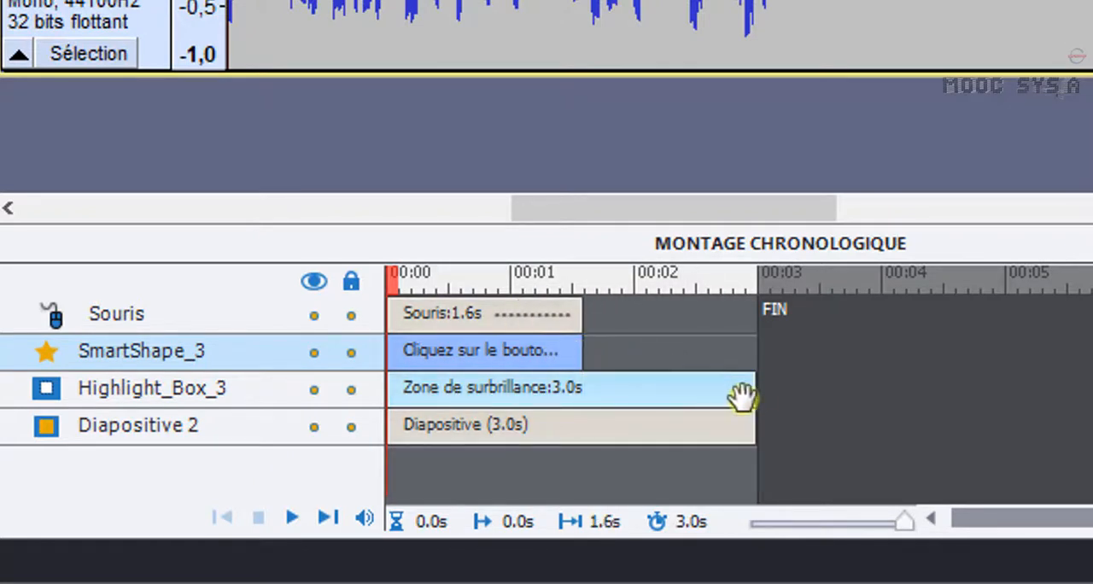
{"action": "left_click_drag", "start_coordinate": [753, 390], "coordinate": [587, 388]}
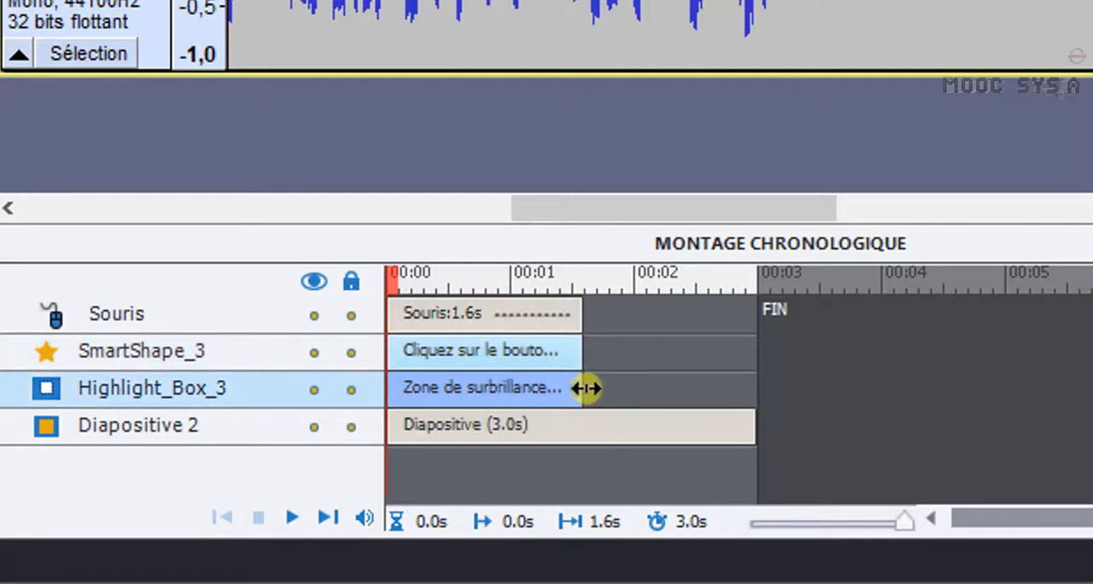
{"action": "left_click_drag", "start_coordinate": [752, 432], "coordinate": [574, 433]}
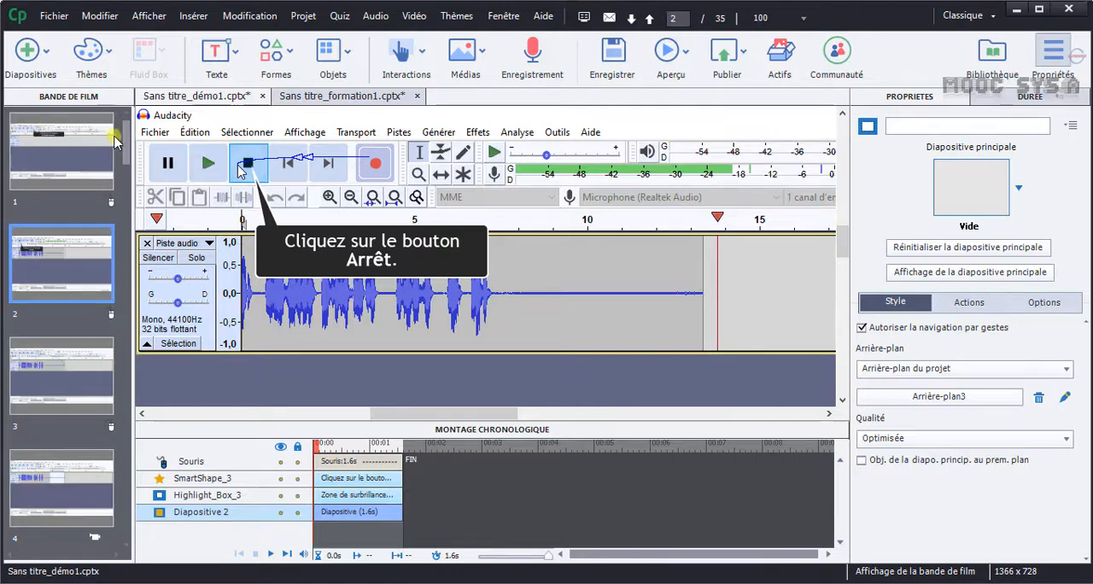
{"action": "scroll", "coordinate": [133, 181], "scroll_direction": "down", "scroll_amount": 1}
{"action": "scroll", "coordinate": [129, 197], "scroll_direction": "down", "scroll_amount": 1}
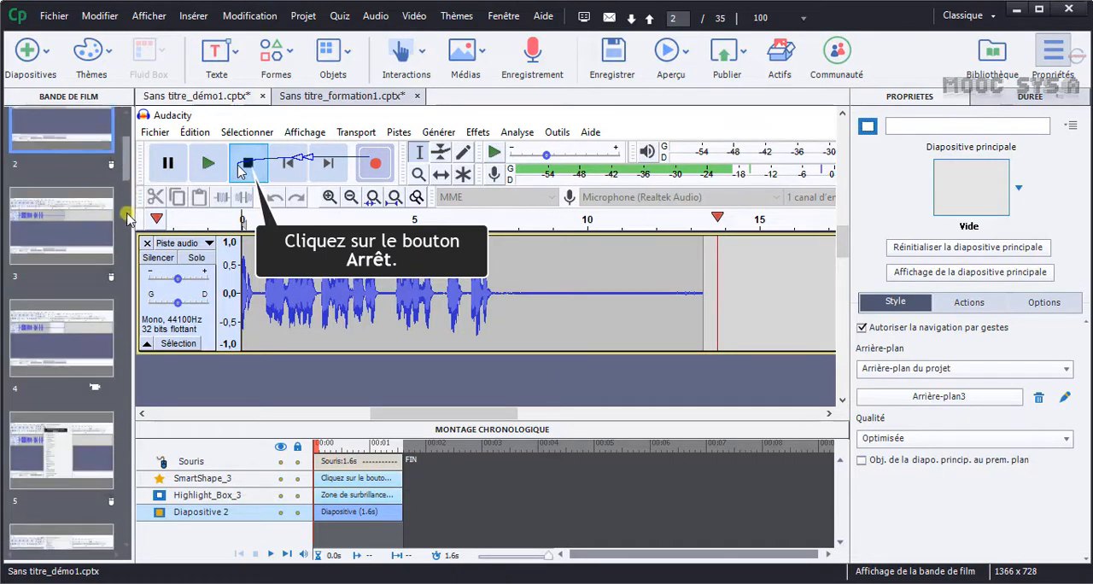
{"action": "scroll", "coordinate": [127, 218], "scroll_direction": "down", "scroll_amount": 6}
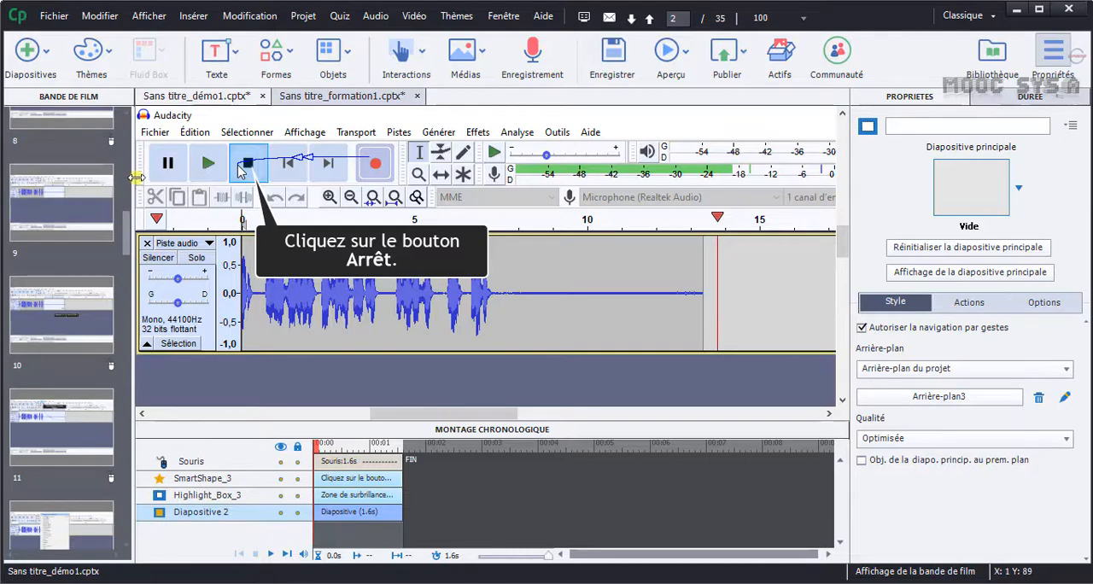
{"action": "scroll", "coordinate": [129, 205], "scroll_direction": "up", "scroll_amount": 7}
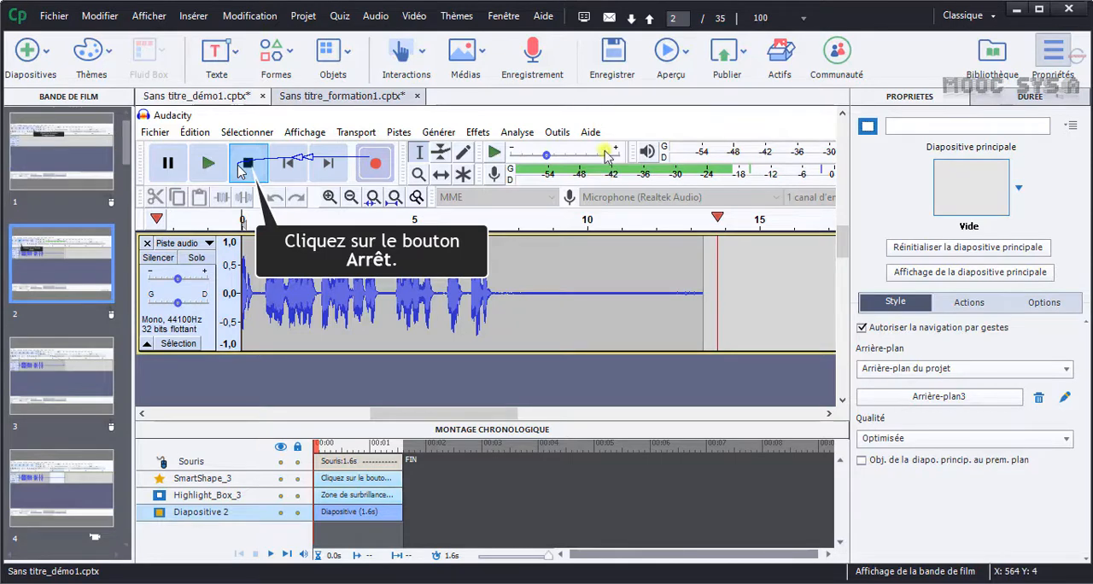
In Sans titre_formation1.cptx, enable the failure caption of slide 1's click box and the success caption of slide 2's click box.
{"action": "left_click", "coordinate": [357, 98]}
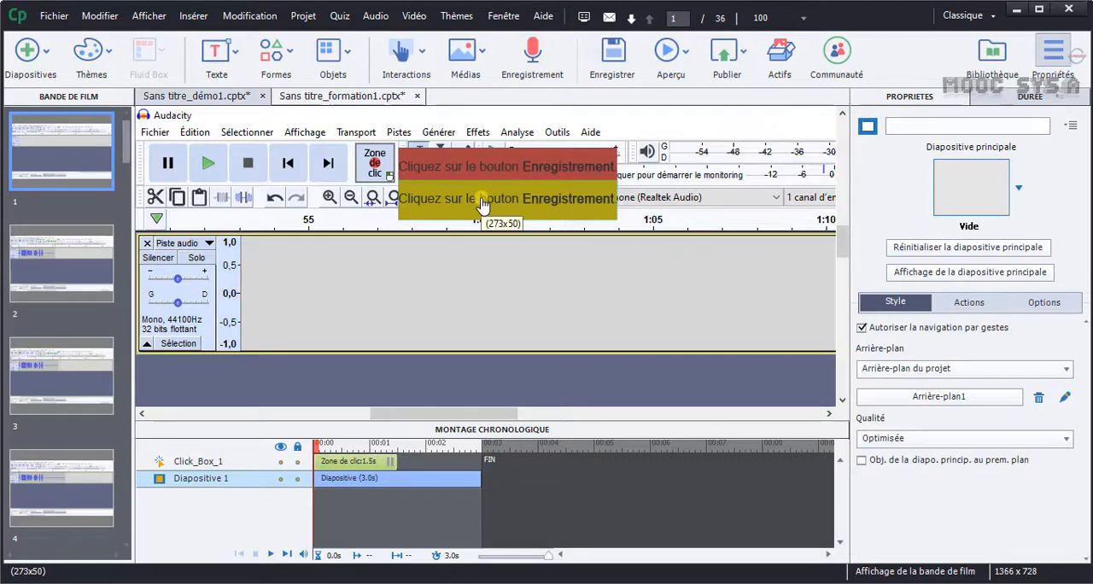
{"action": "left_click", "coordinate": [482, 205]}
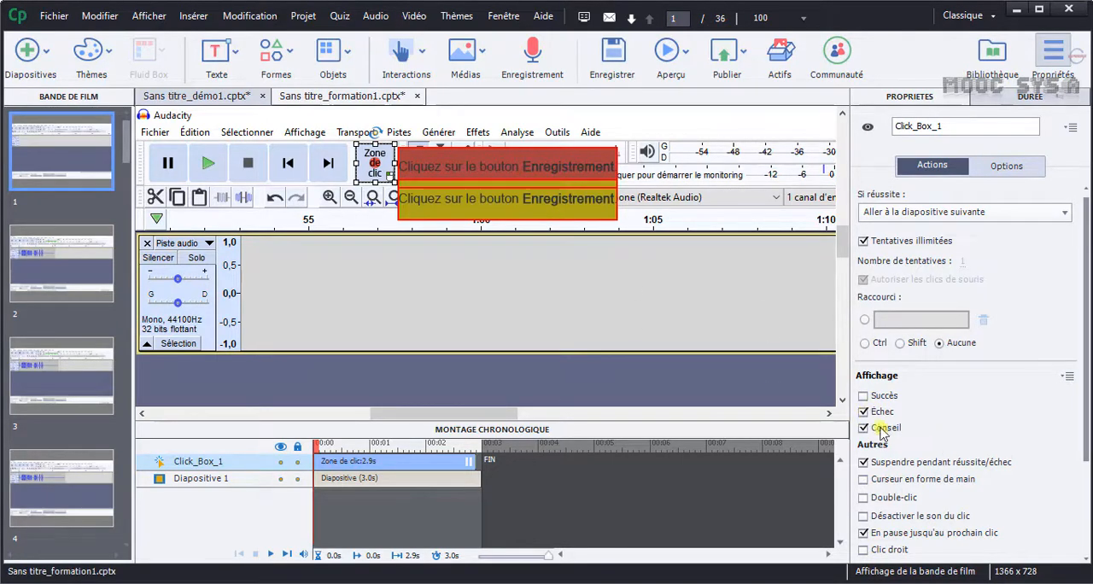
{"action": "left_click", "coordinate": [480, 161]}
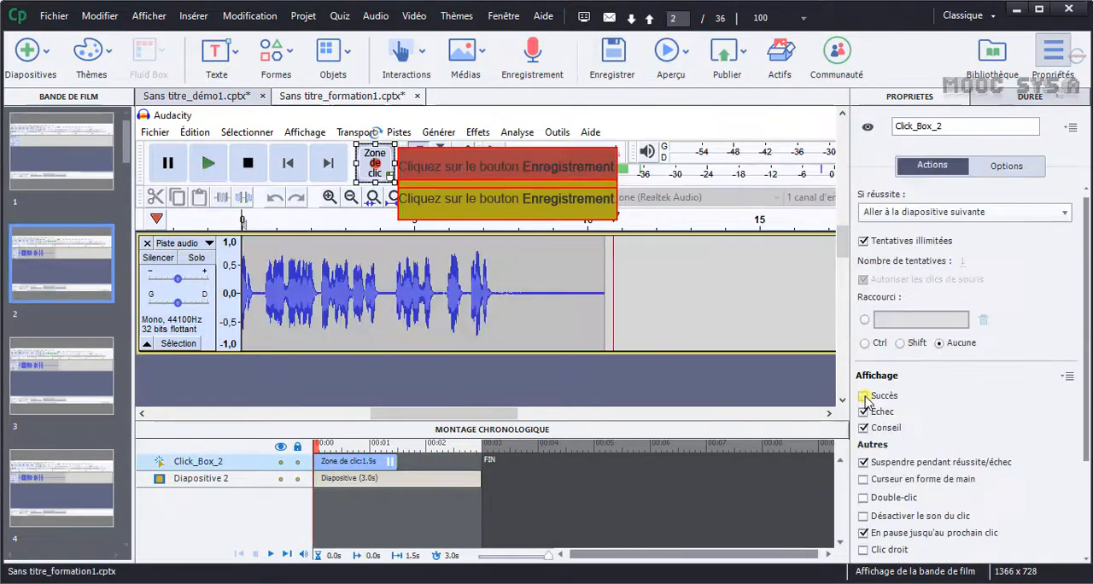
{"action": "left_click", "coordinate": [864, 397]}
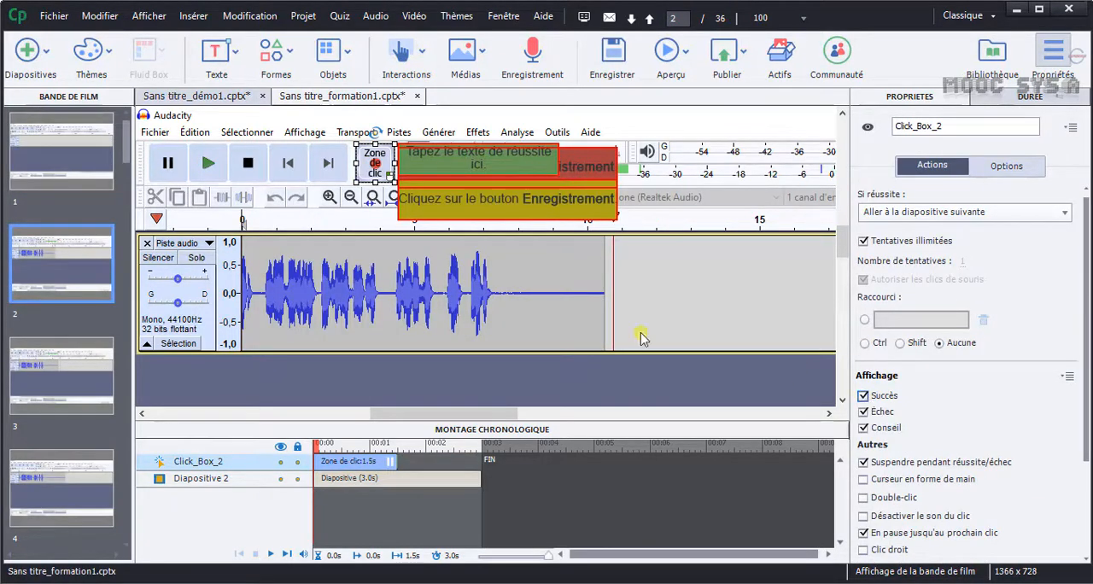
{"action": "left_click", "coordinate": [474, 163]}
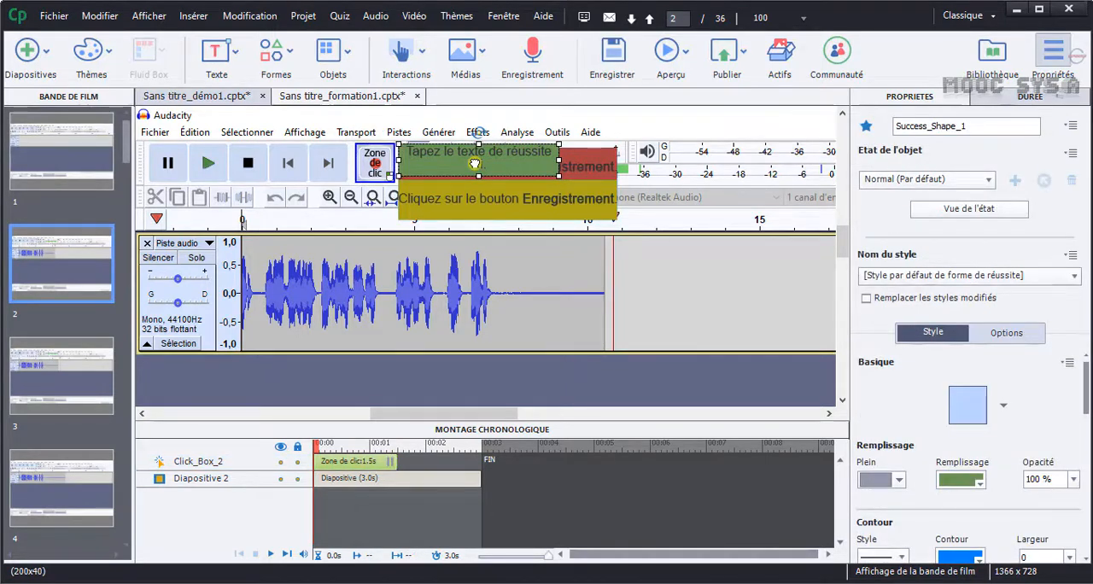
In Sans titre_démo1.cptx, move slide 10's Ctrl + A caption below the audio track and enlarge it to about 324x63.
{"action": "left_click", "coordinate": [199, 97]}
{"action": "left_click_drag", "start_coordinate": [660, 284], "coordinate": [657, 271]}
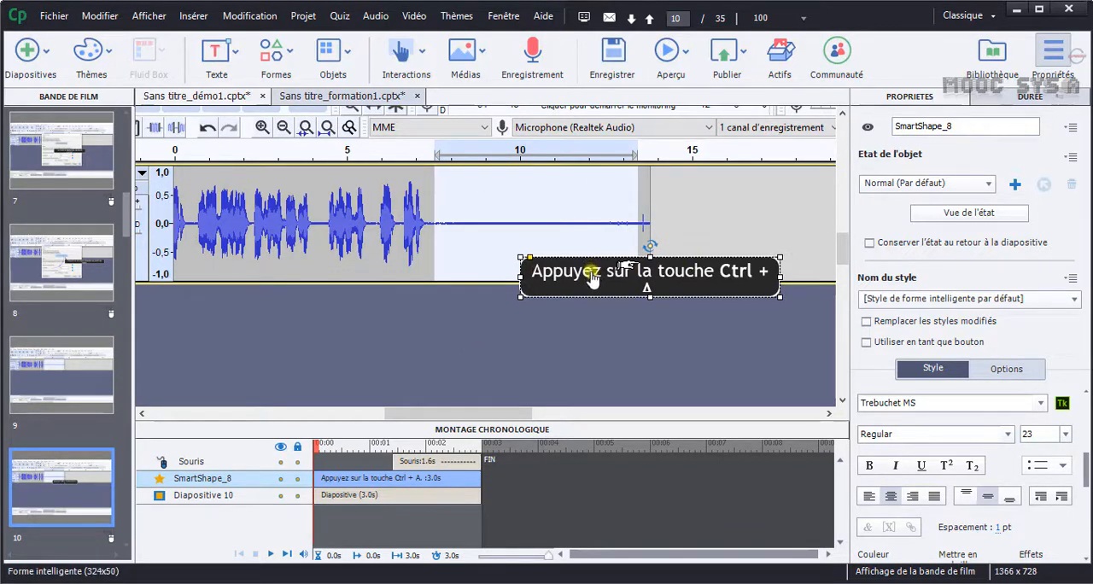
{"action": "left_click_drag", "start_coordinate": [643, 293], "coordinate": [643, 346]}
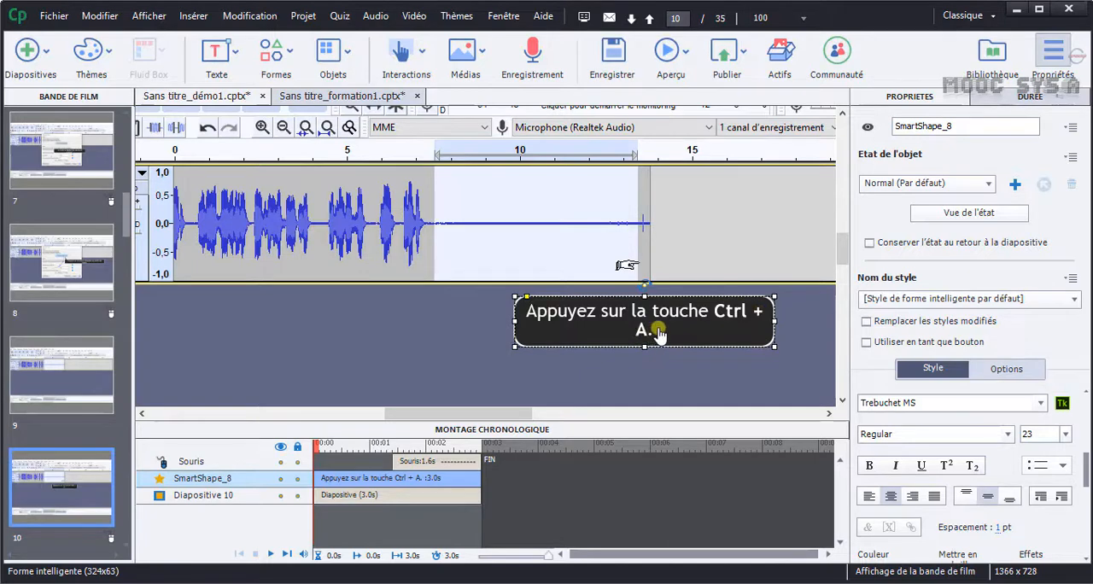
{"action": "left_click", "coordinate": [461, 318]}
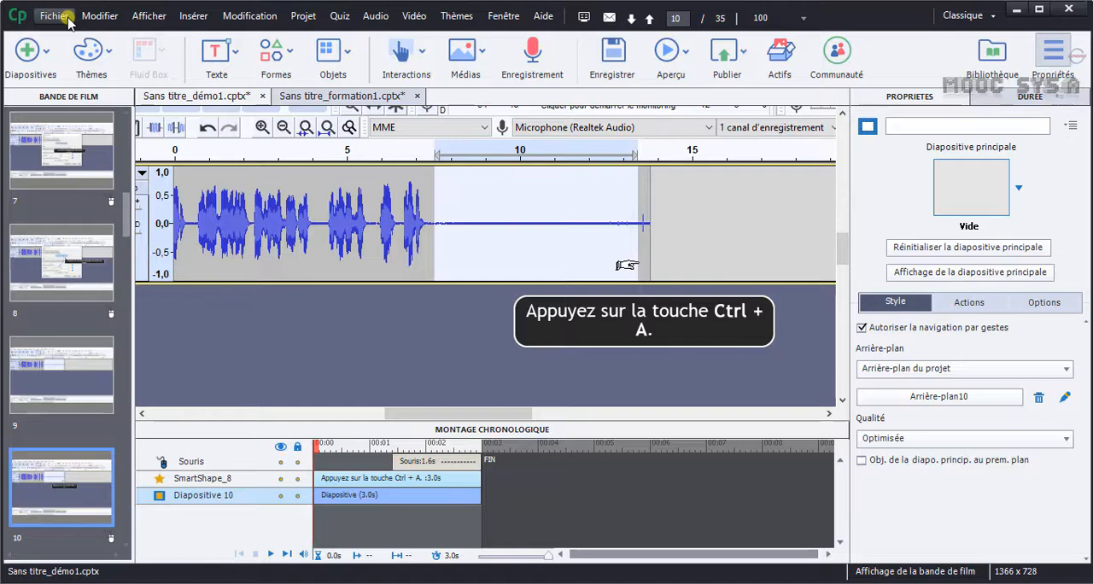
Prepare the demo project for publishing to the computer as Vidéo with the Personnalisé preset, and show the additional settings.
{"action": "left_click", "coordinate": [67, 18]}
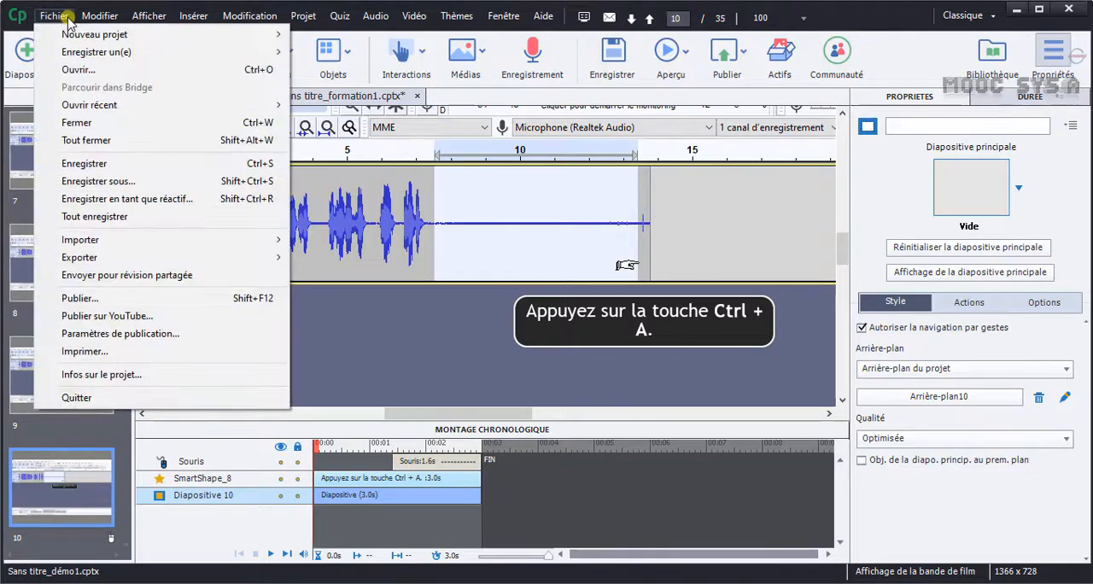
{"action": "left_click", "coordinate": [119, 298]}
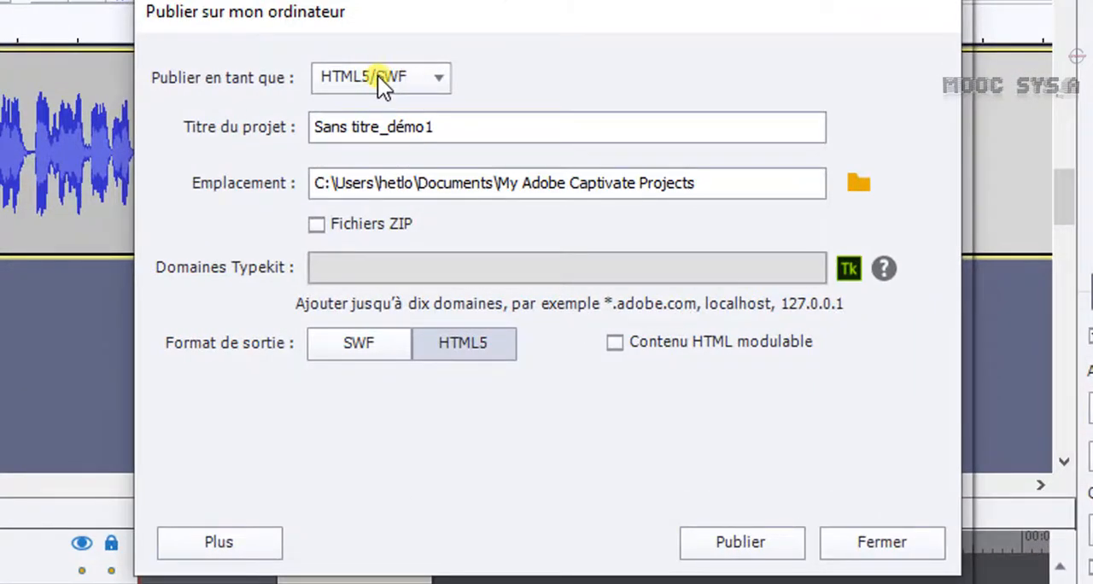
{"action": "left_click", "coordinate": [377, 75]}
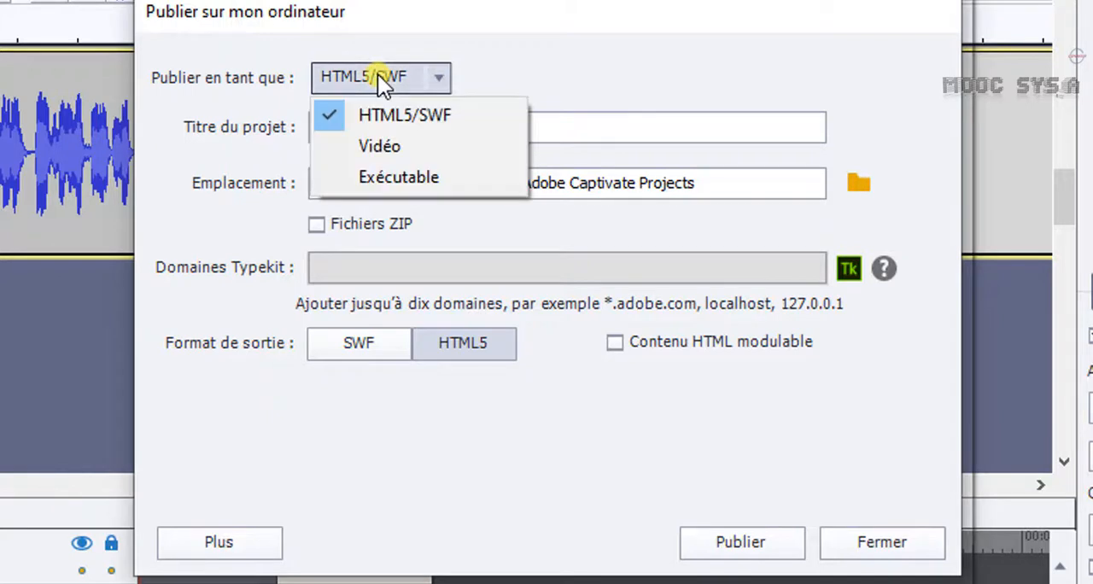
{"action": "left_click", "coordinate": [386, 144]}
{"action": "left_click", "coordinate": [425, 259]}
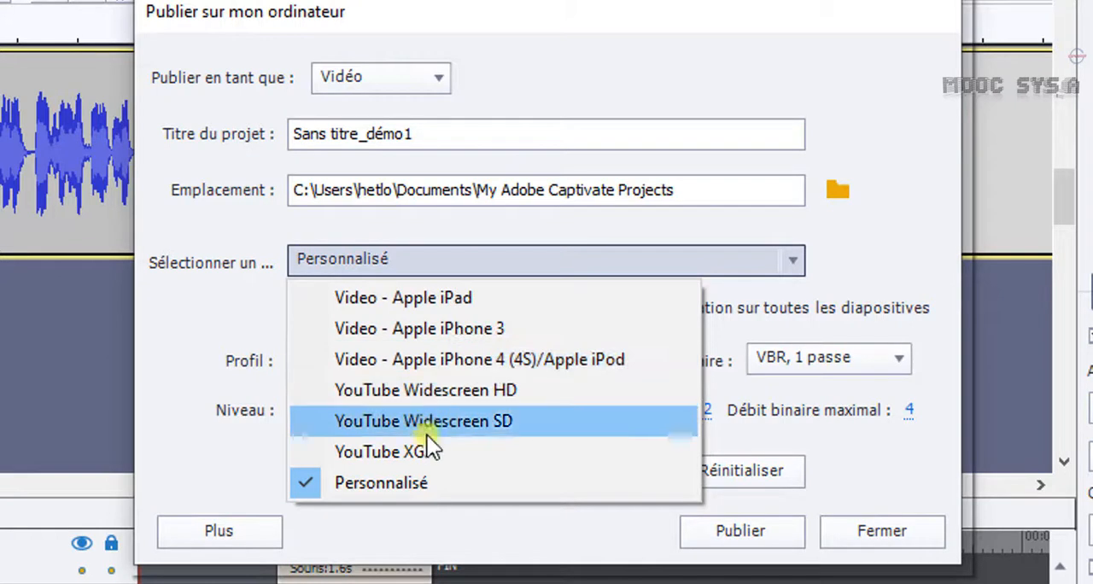
{"action": "left_click", "coordinate": [442, 484]}
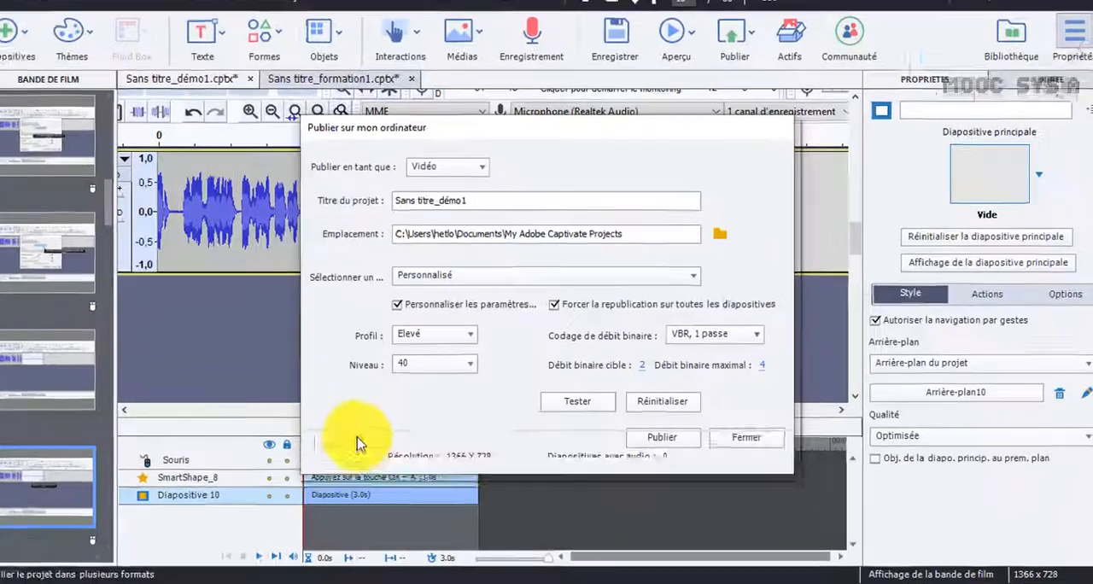
{"action": "left_click", "coordinate": [256, 530]}
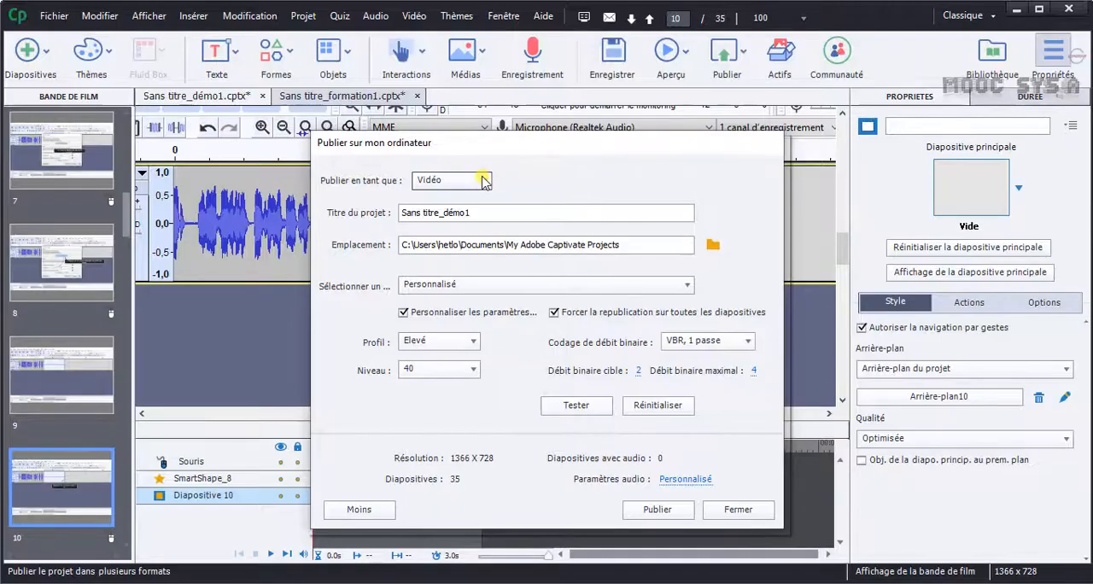
Switch the publishing format to HTML5/SWF, review its additional settings, and close the dialog without publishing.
{"action": "left_click", "coordinate": [484, 180]}
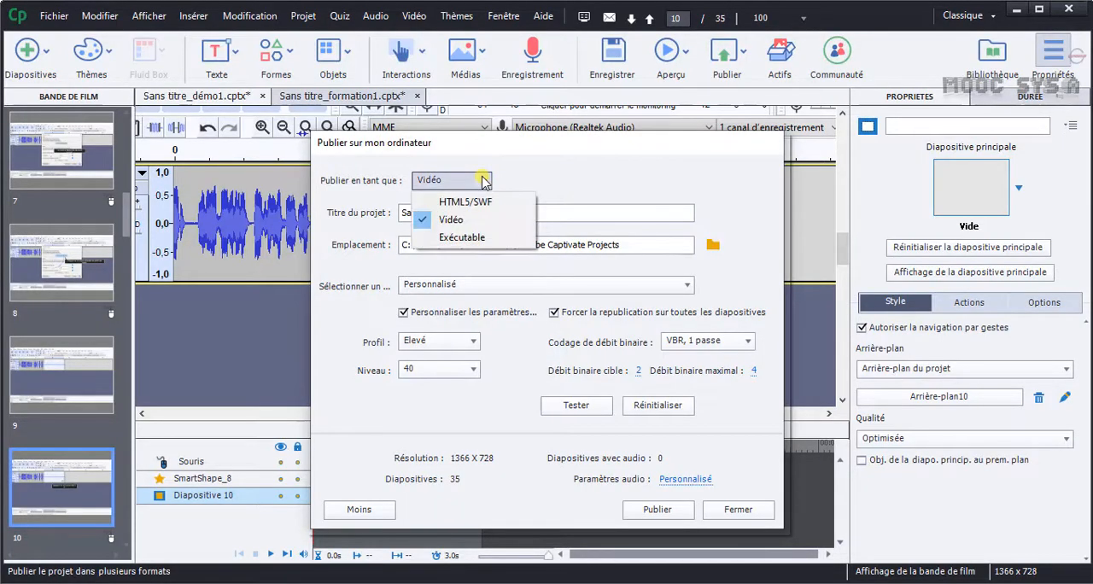
{"action": "left_click", "coordinate": [478, 202]}
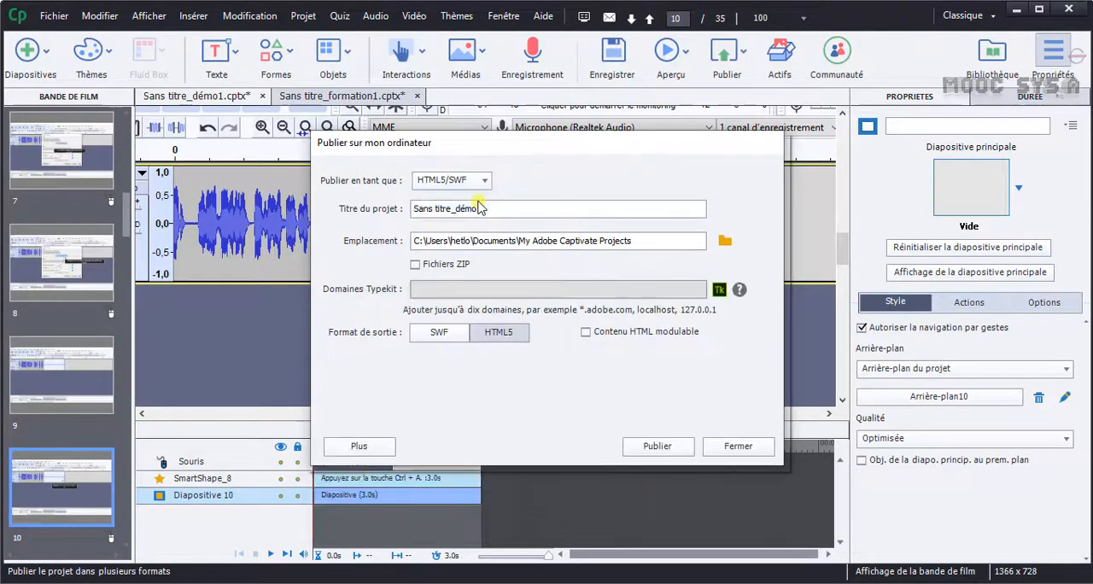
{"action": "left_click", "coordinate": [354, 449]}
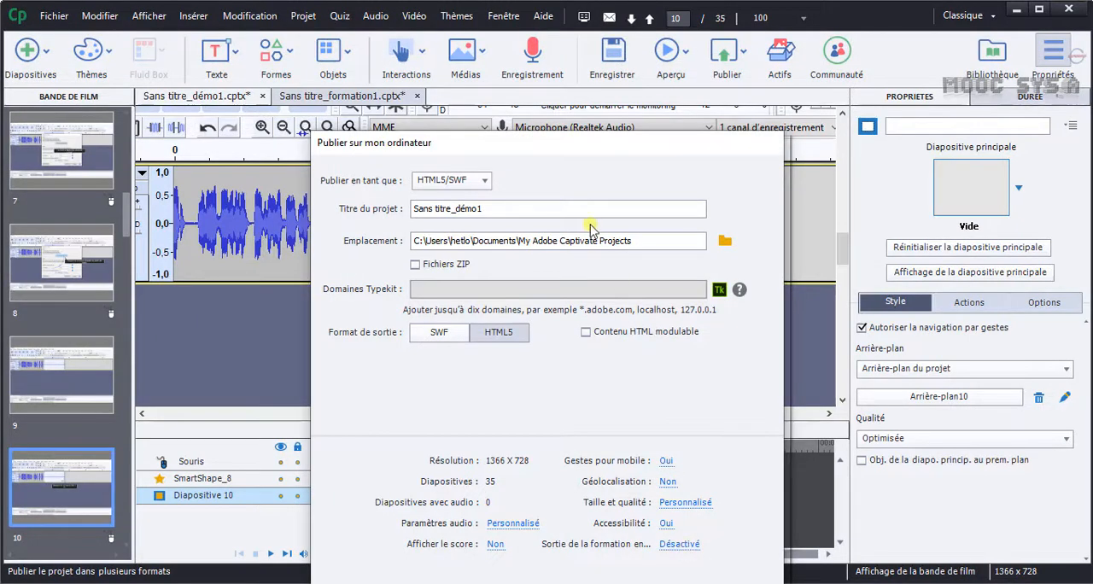
{"action": "left_click_drag", "start_coordinate": [562, 151], "coordinate": [540, 49]}
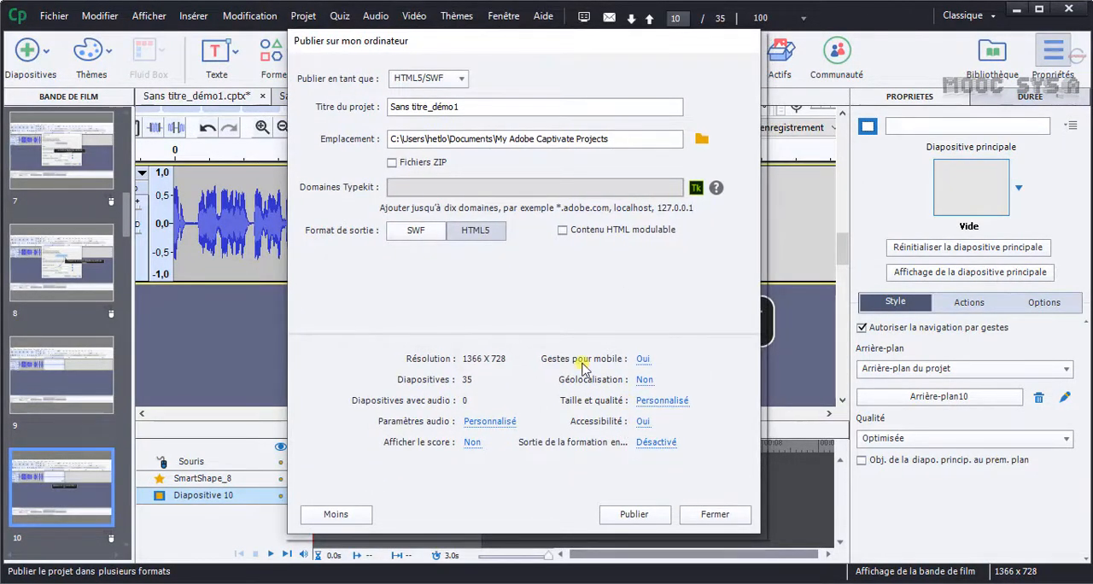
{"action": "mouse_move", "coordinate": [526, 50]}
{"action": "left_mouse_down"}
{"action": "mouse_move", "coordinate": [522, 72]}
{"action": "mouse_move", "coordinate": [519, 42]}
{"action": "mouse_move", "coordinate": [523, 53]}
{"action": "left_mouse_up"}
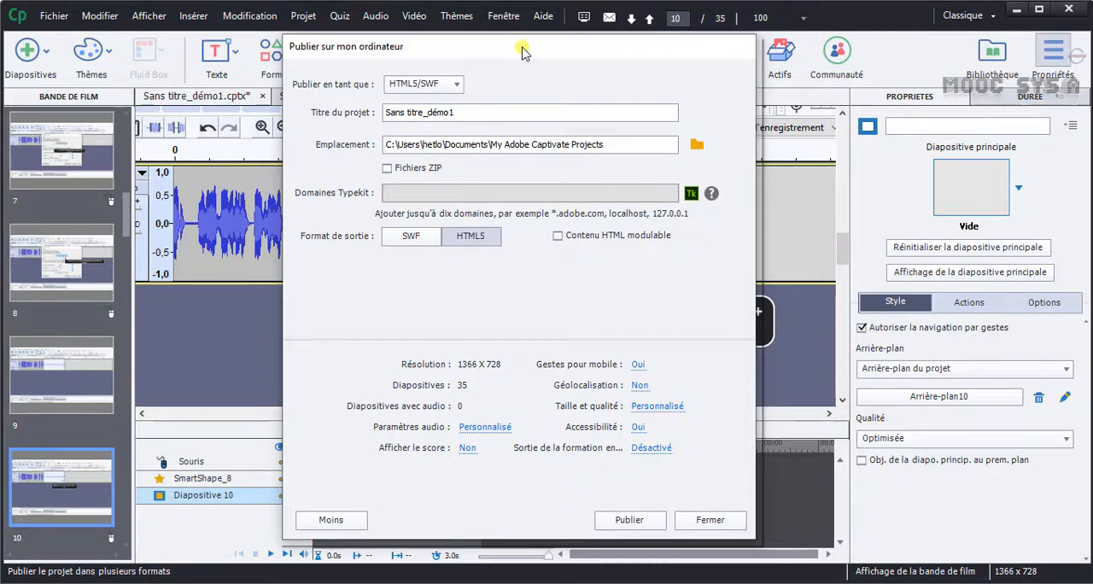
{"action": "left_click", "coordinate": [331, 520]}
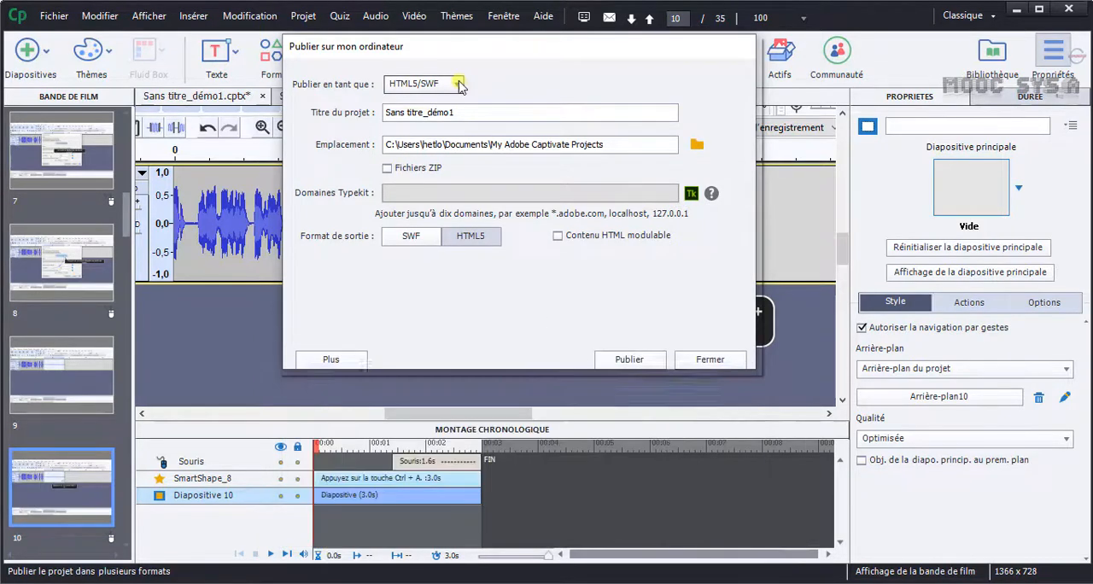
{"action": "left_click", "coordinate": [709, 350]}
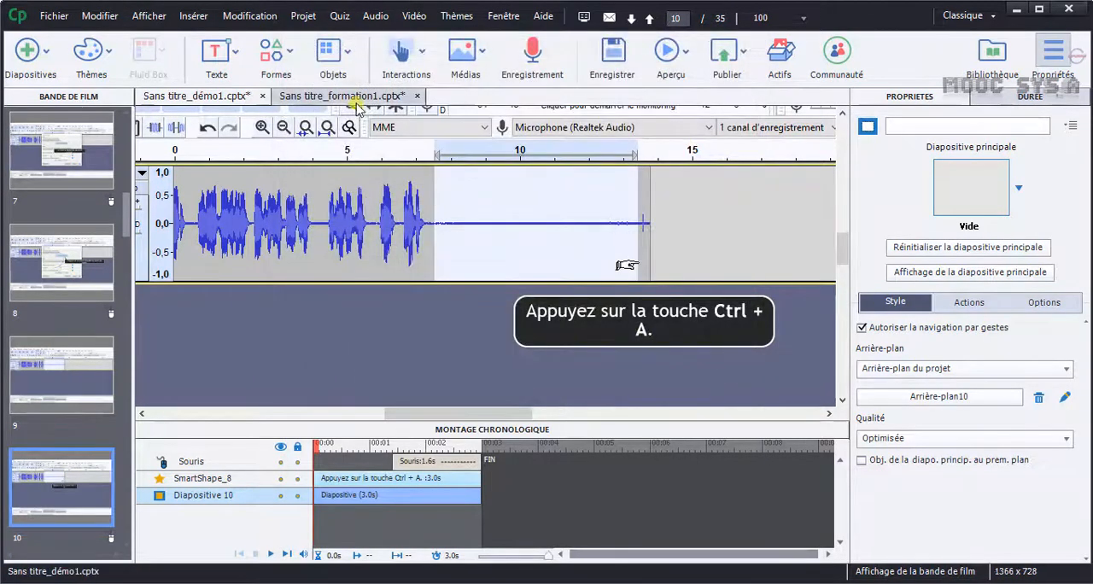
Look up the publishing command for the demo project and for Sans titre_formation1.cptx, without publishing either project.
{"action": "left_click", "coordinate": [340, 97]}
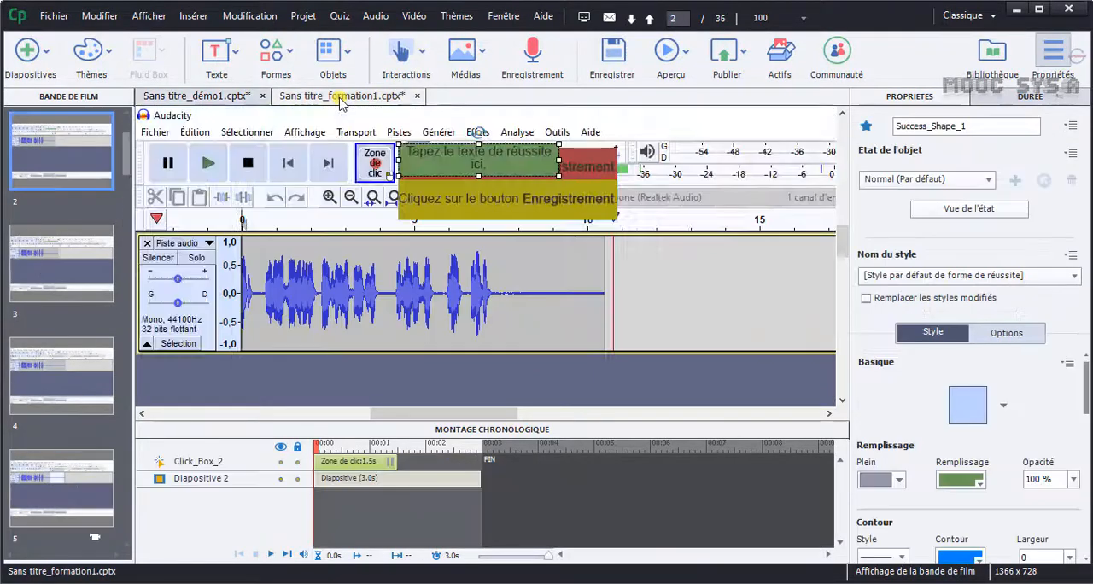
{"action": "left_click", "coordinate": [209, 98]}
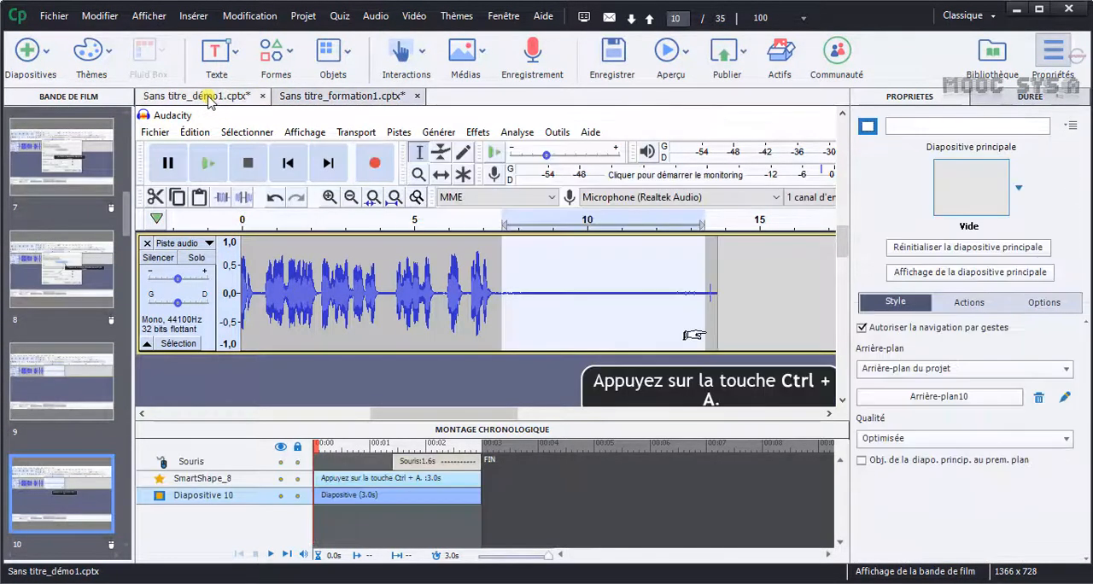
{"action": "left_click", "coordinate": [53, 15]}
{"action": "left_click", "coordinate": [53, 15]}
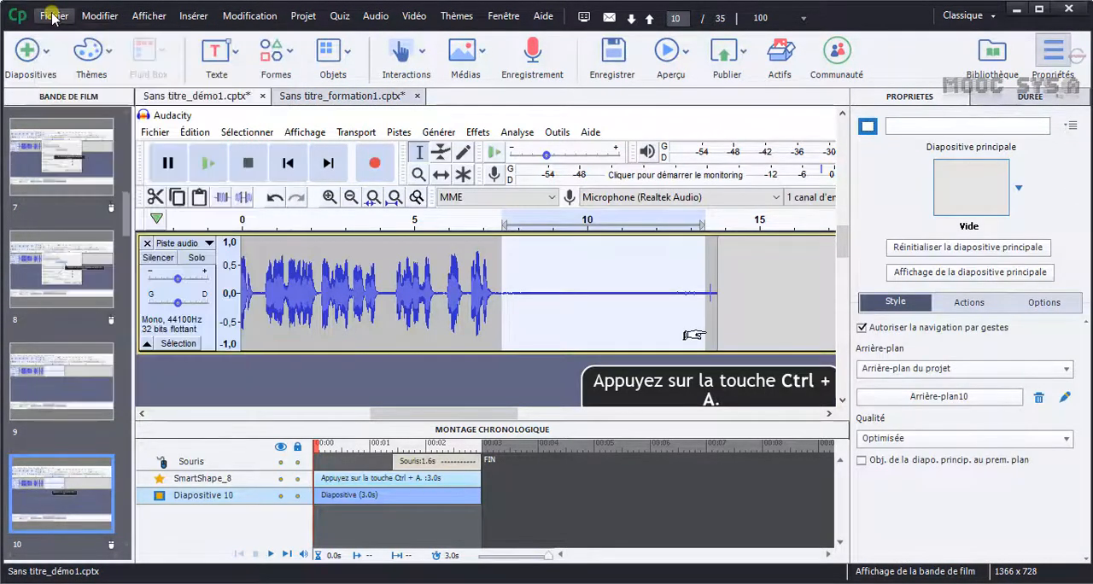
{"action": "left_click", "coordinate": [52, 15]}
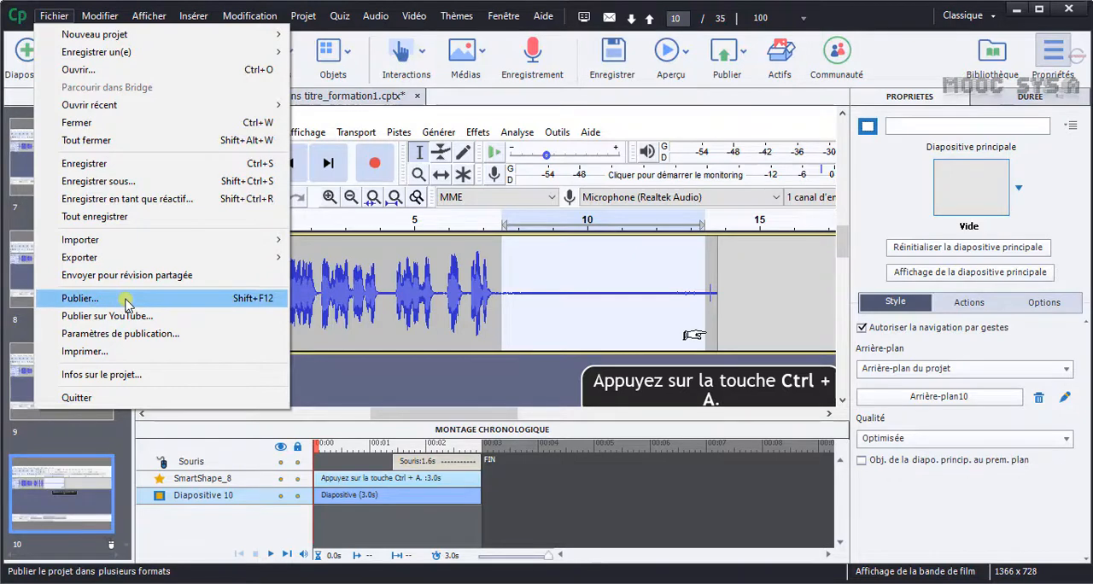
{"action": "left_click", "coordinate": [359, 96]}
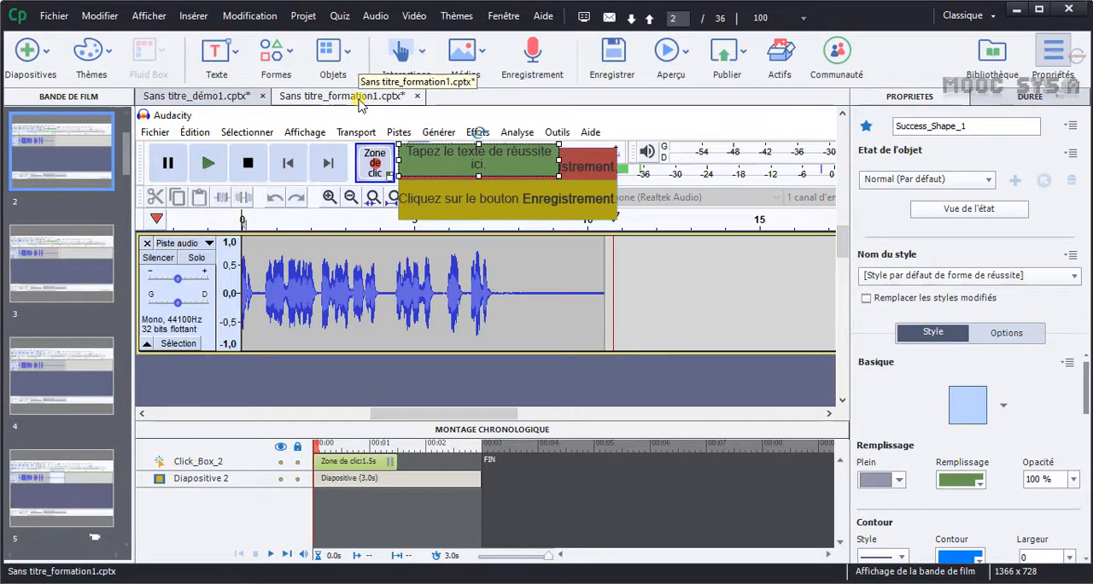
{"action": "left_click", "coordinate": [55, 17]}
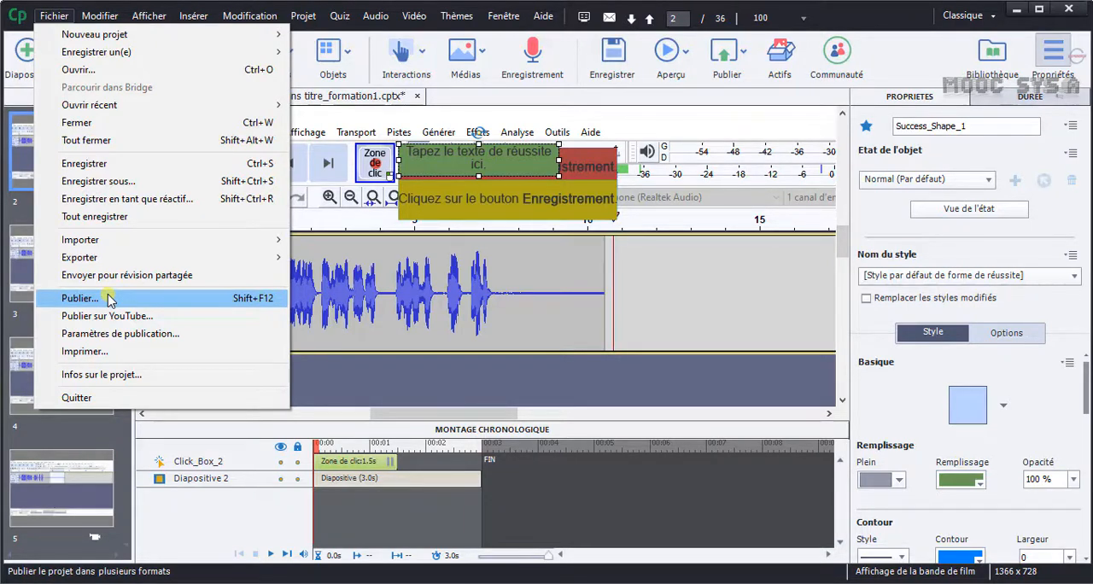
{"action": "left_click", "coordinate": [547, 356]}
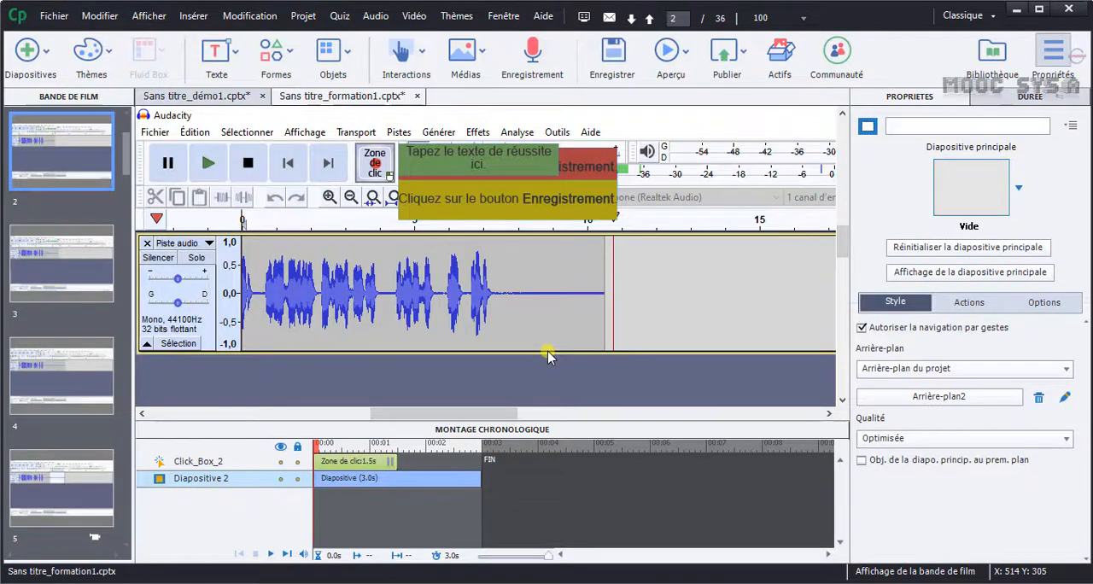